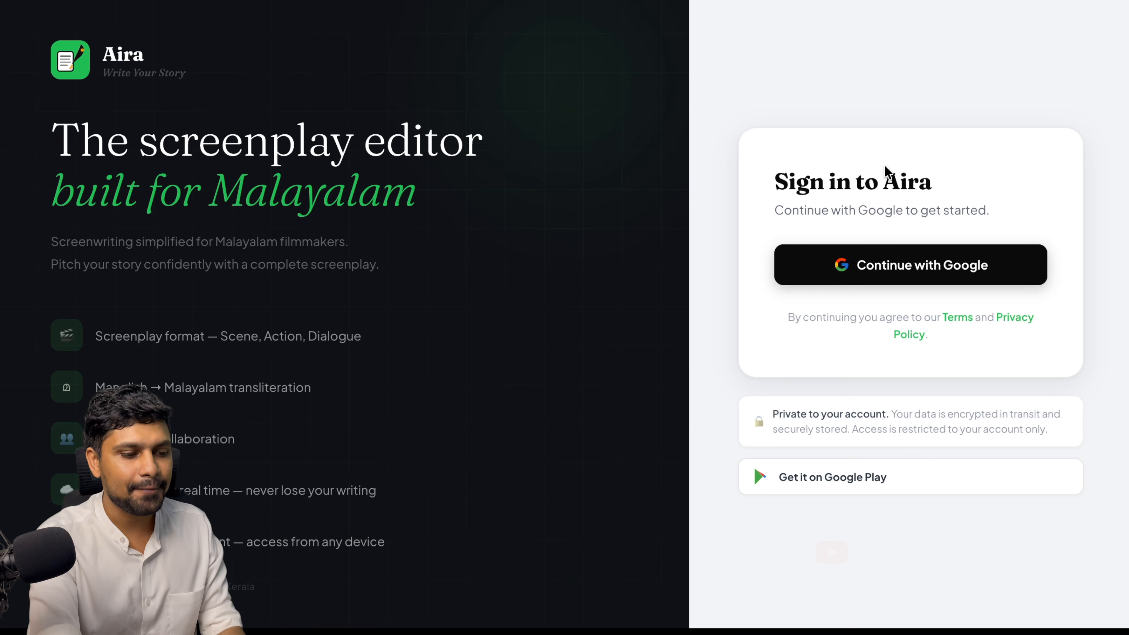
Sign in to Aira with a Google account to reach the empty Projects dashboard
left_click(875, 266)
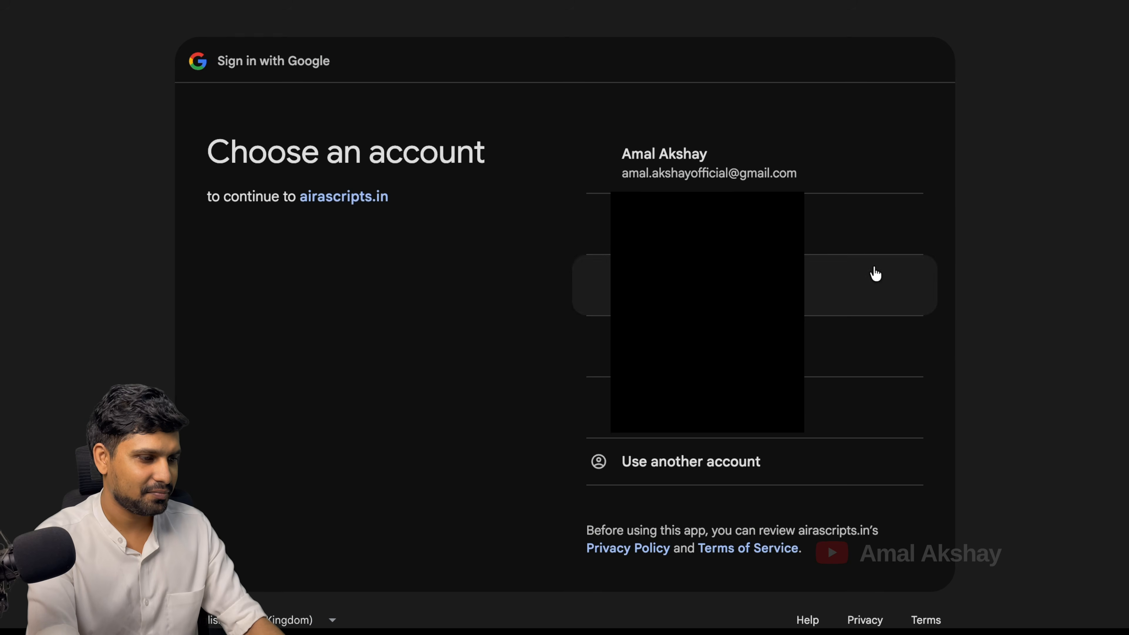
left_click(747, 174)
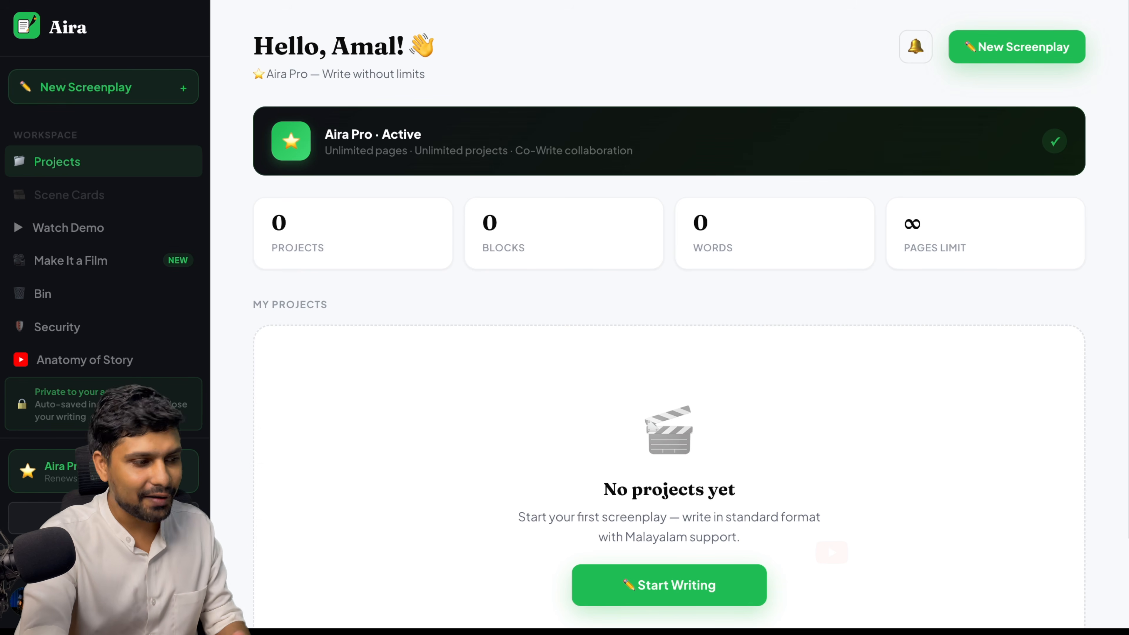
left_click(661, 605)
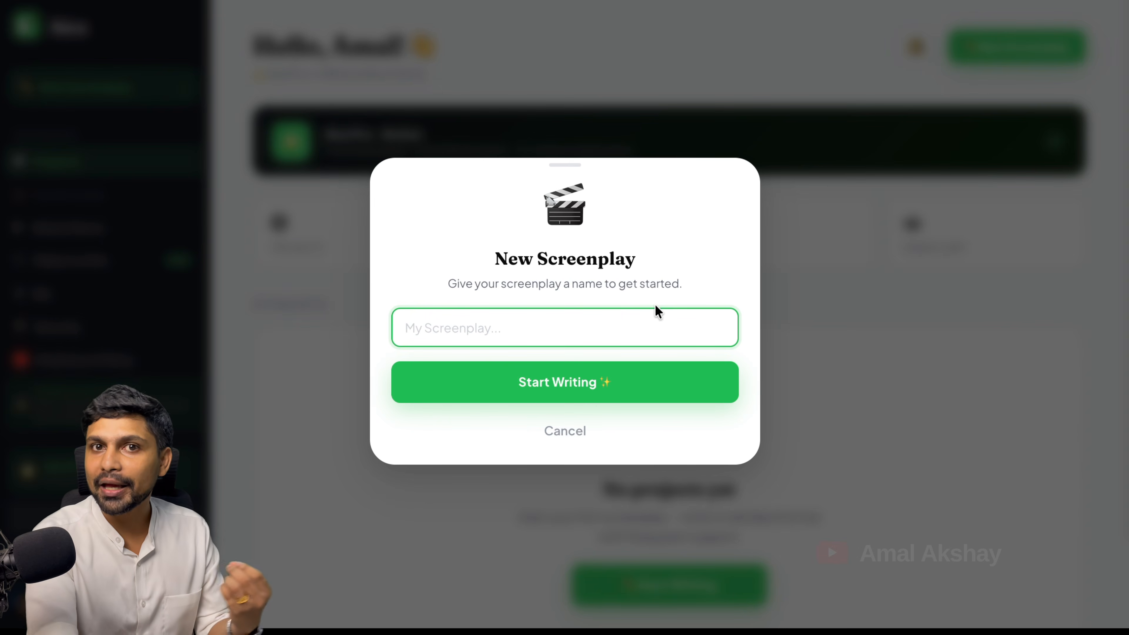
Name the new screenplay 'test' and open it for writing
type("test")
left_click(596, 391)
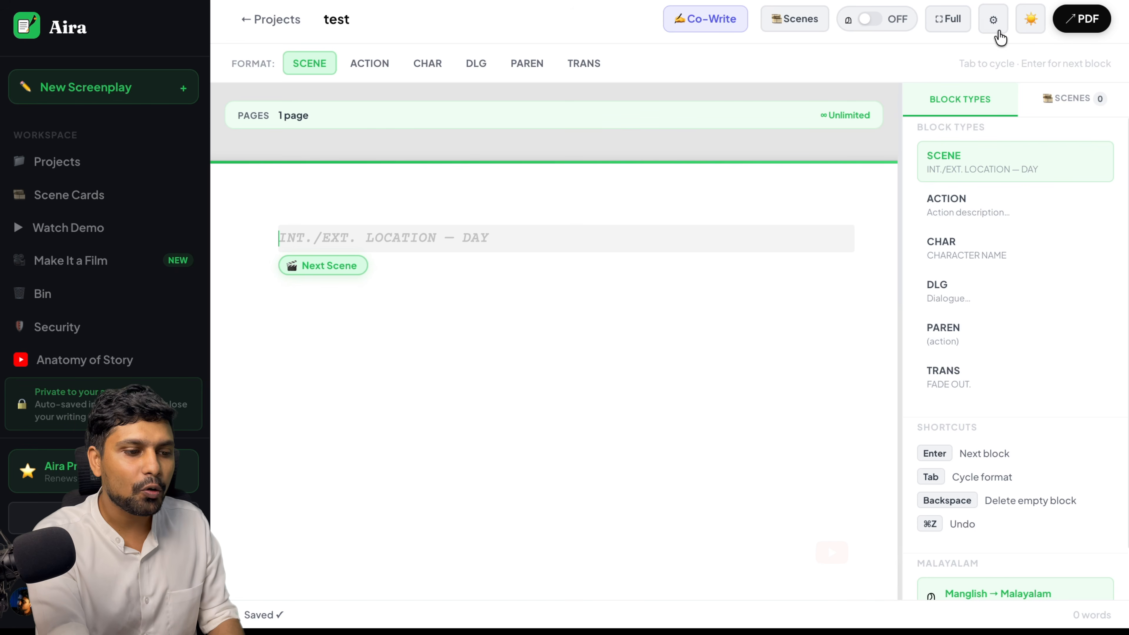
Switch to the dark theme and write the scene heading INT COLLEGE DAY
left_click(1026, 30)
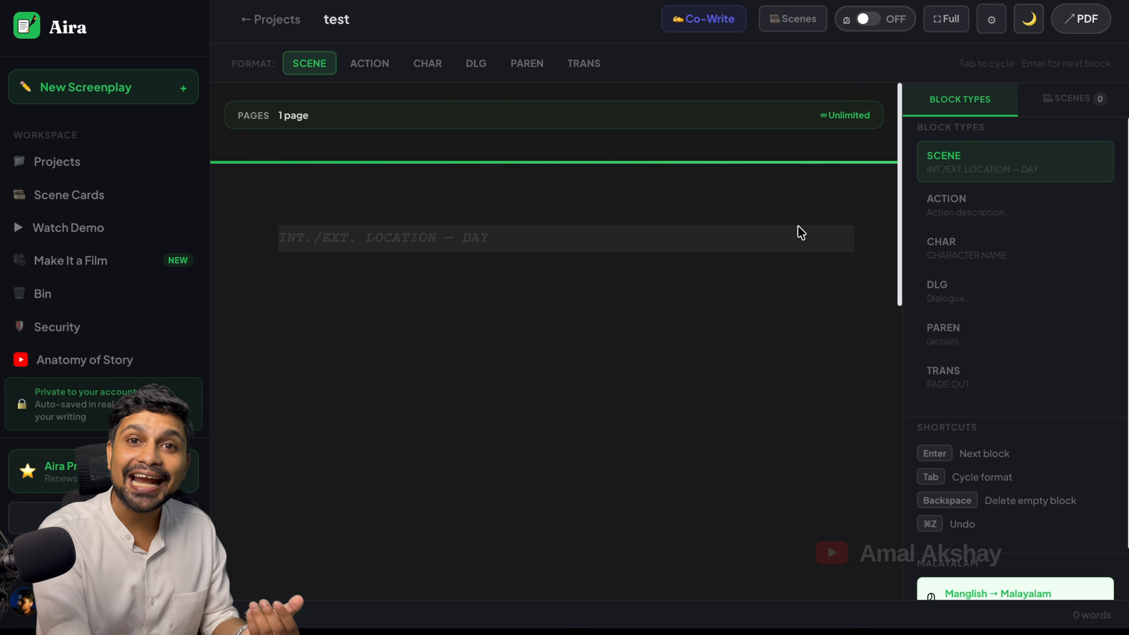
left_click(485, 240)
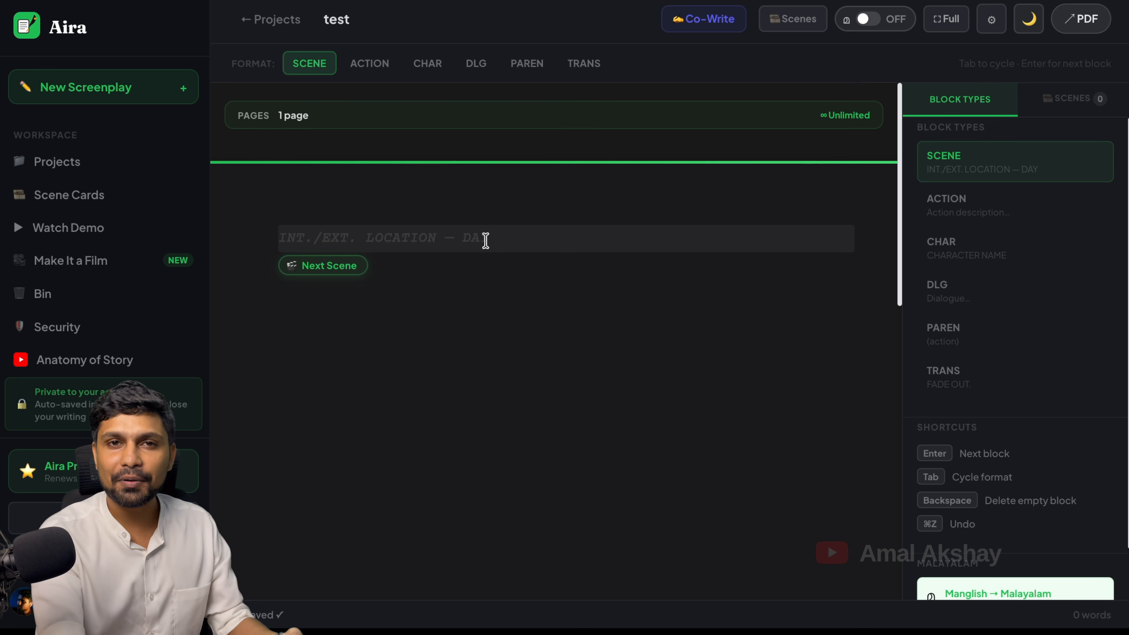
type("INT COLLEGE DA")
key("BackSpace")
key("BackSpace")
key("BackSpace")
key("BackSpace")
key("BackSpace")
type("EGE DAY")
key("Return")
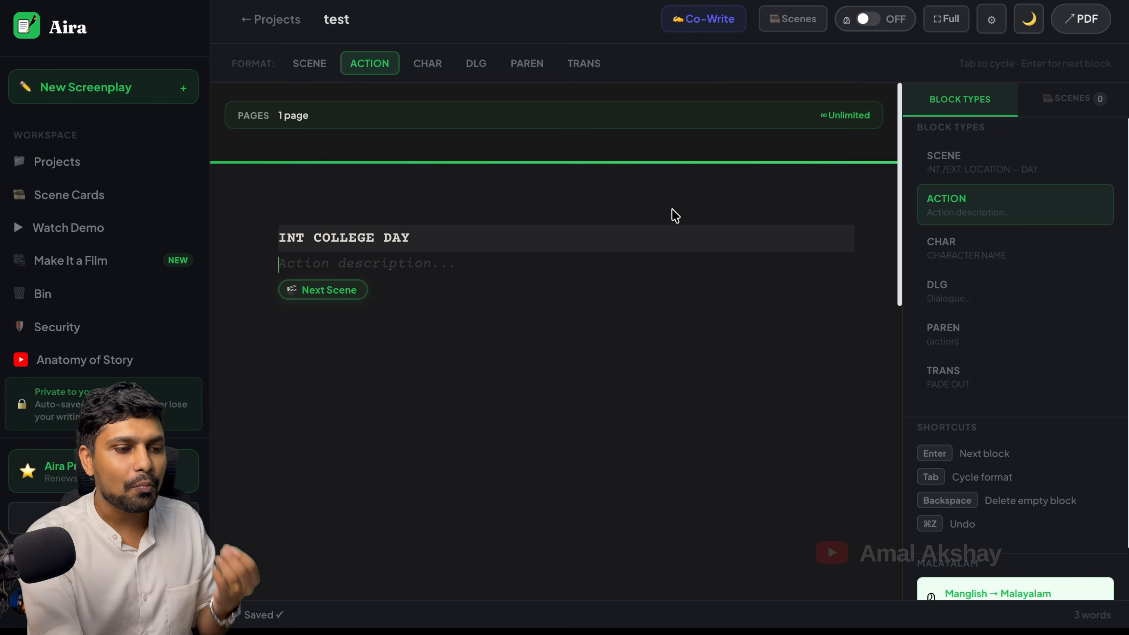
Turn on Malayalam typing and write the action line from 'urakkam unarunna sunny' in Malayalam
left_click(867, 23)
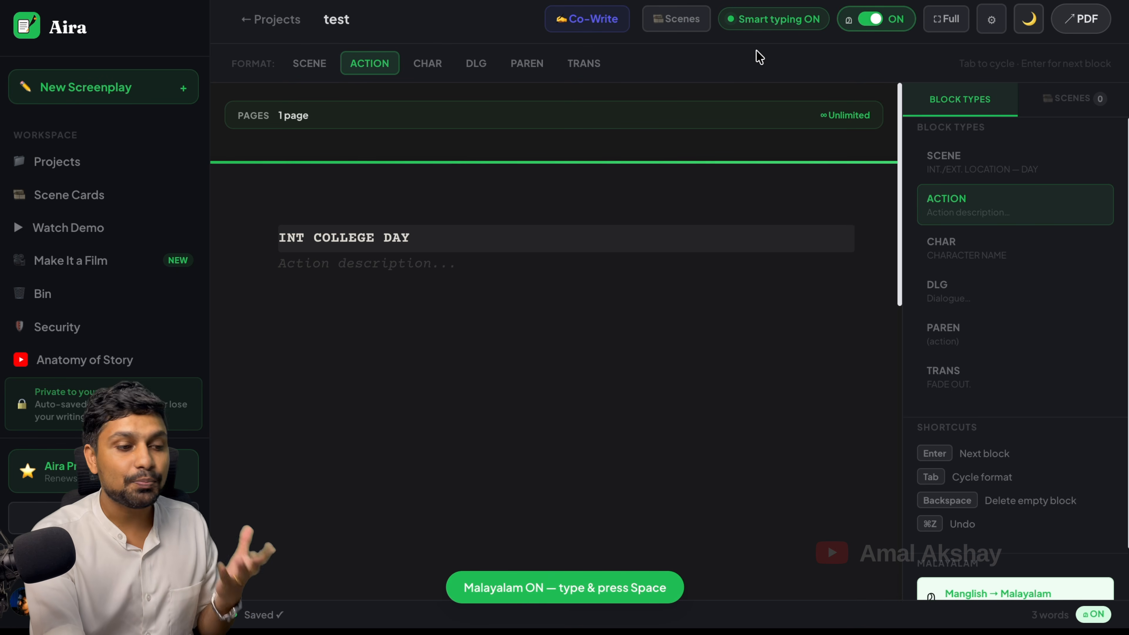
left_click(546, 265)
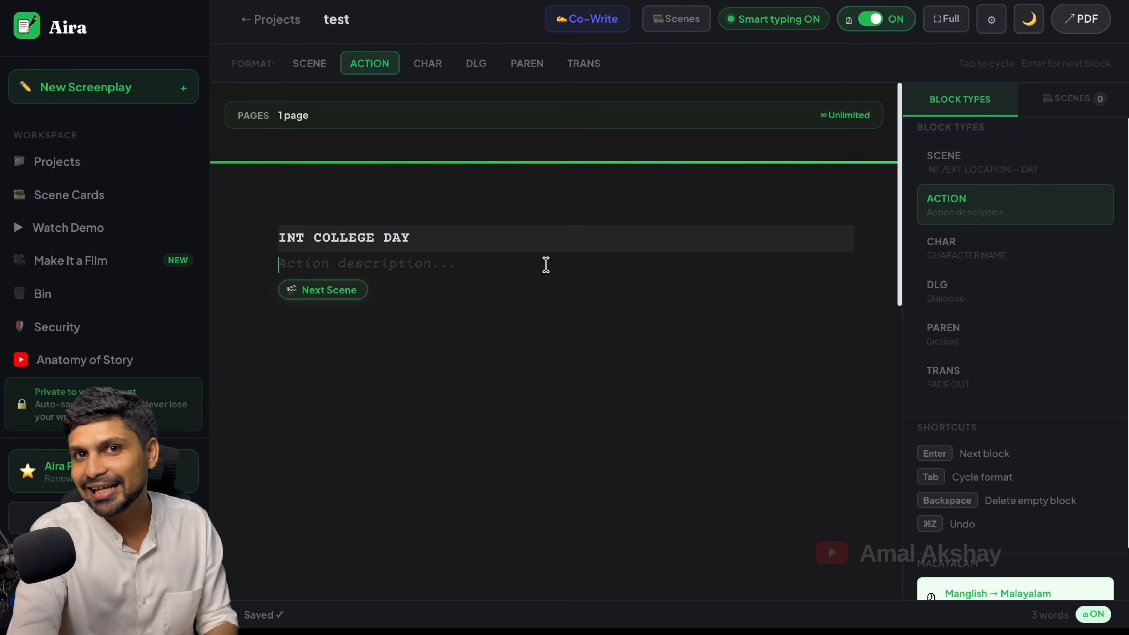
type("urakkam")
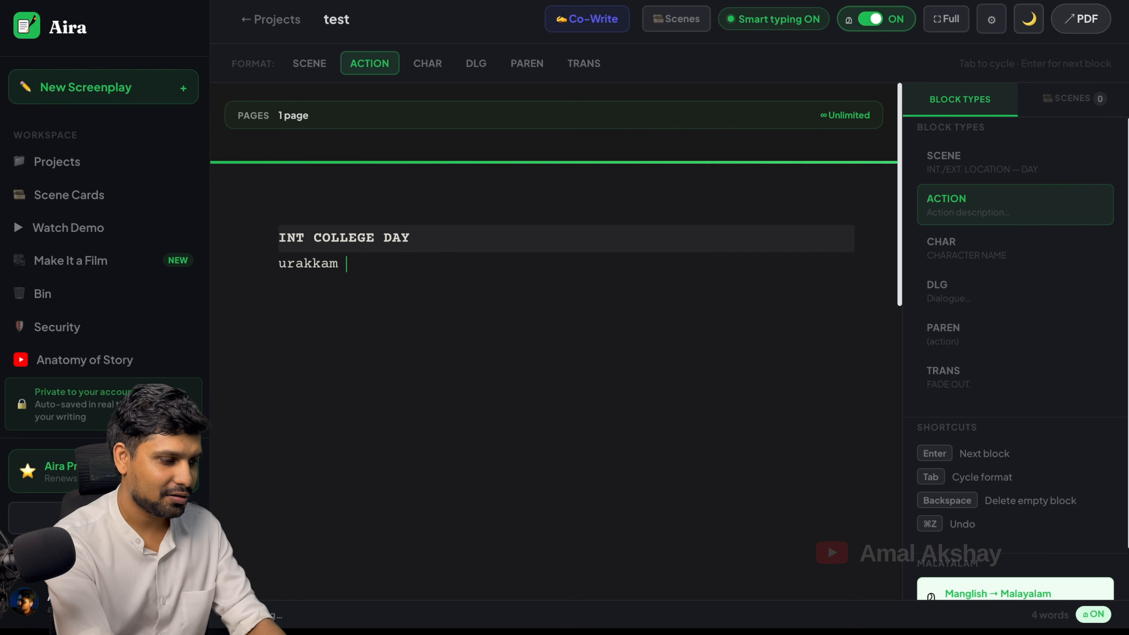
left_click(451, 319)
type("unarunna ")
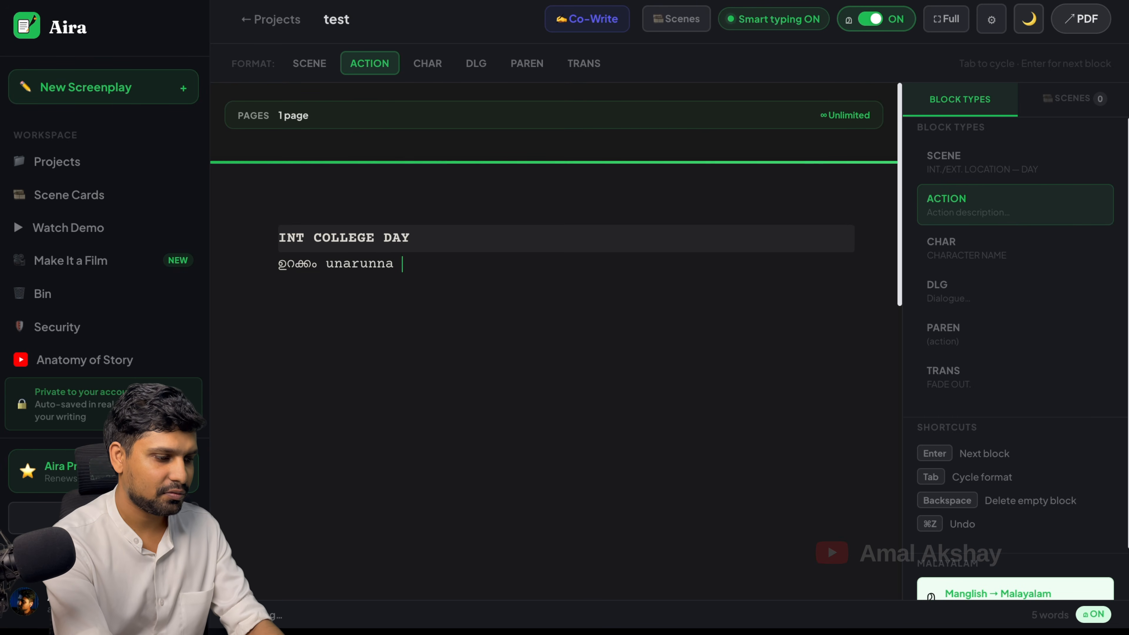
type("sunny")
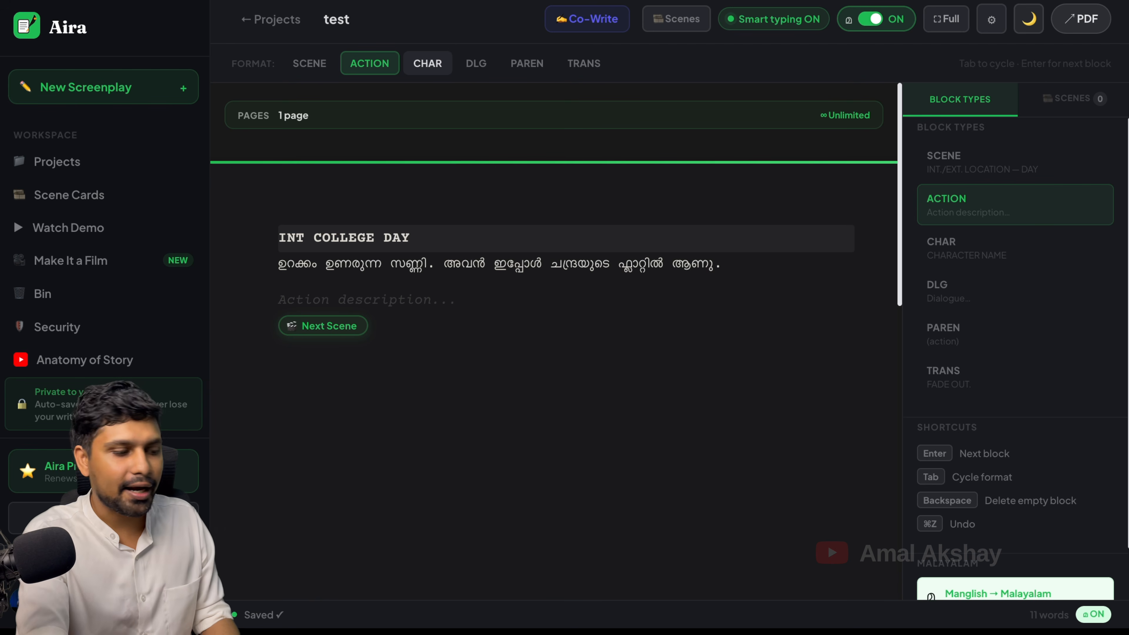
left_click(430, 75)
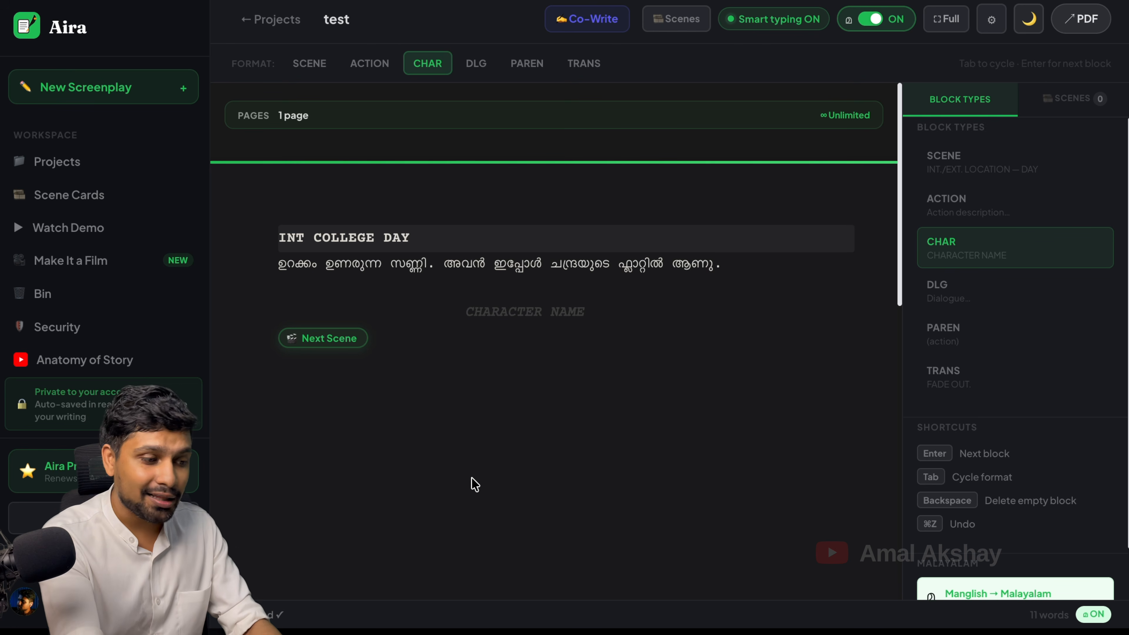
Add the character SUNNY with the dialogue 'നിനക്ക് സുഖം അല്ലേ ?'
type("su")
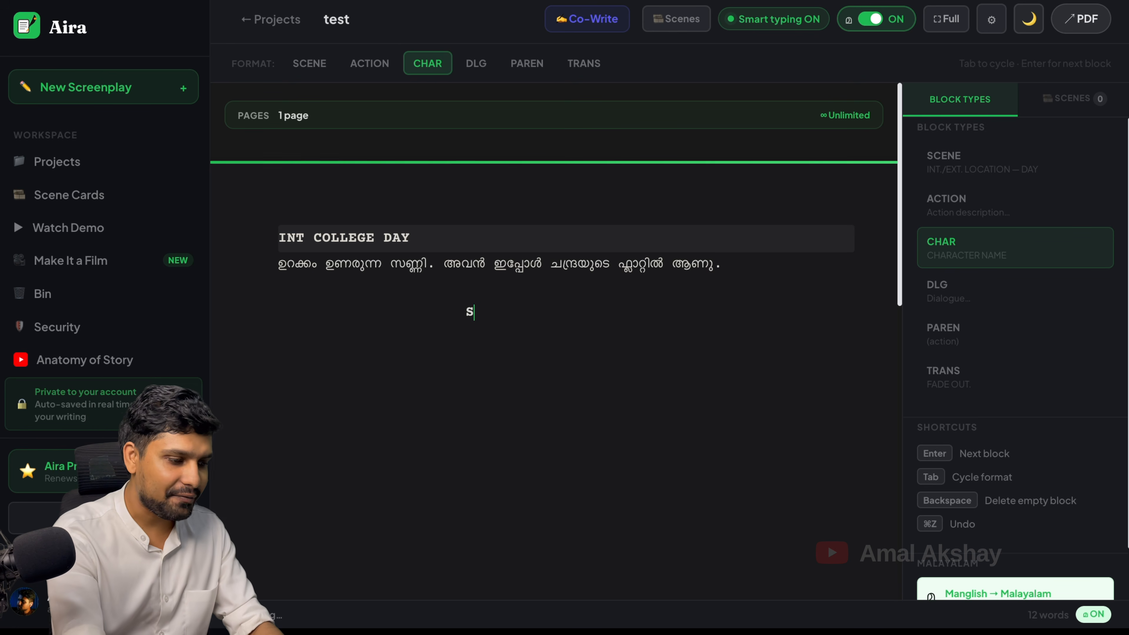
type("nny")
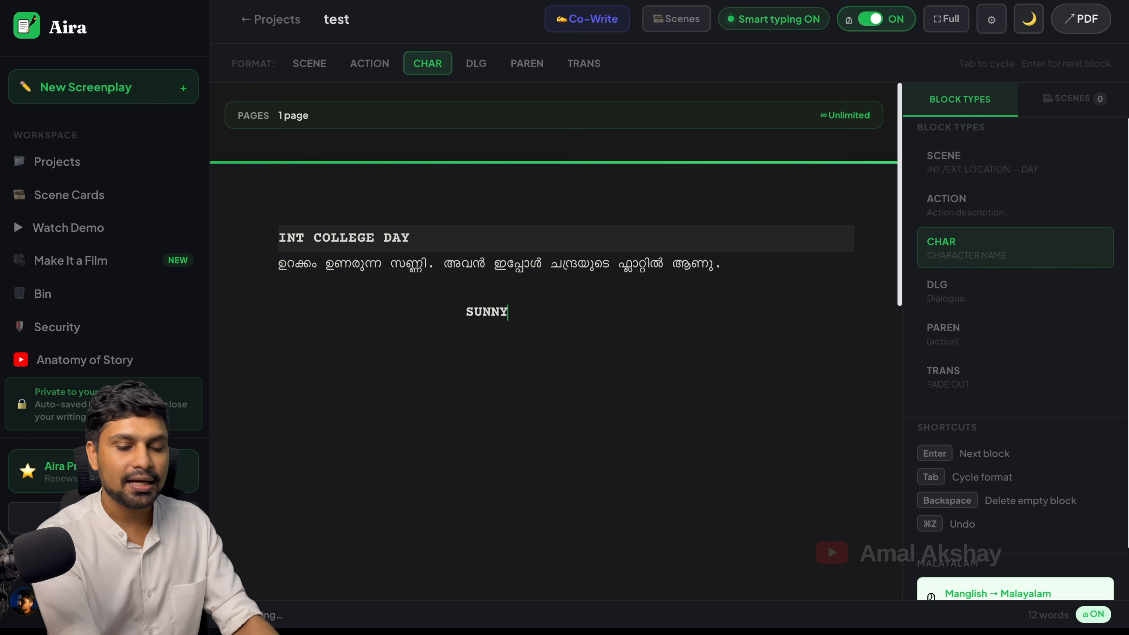
key("Return")
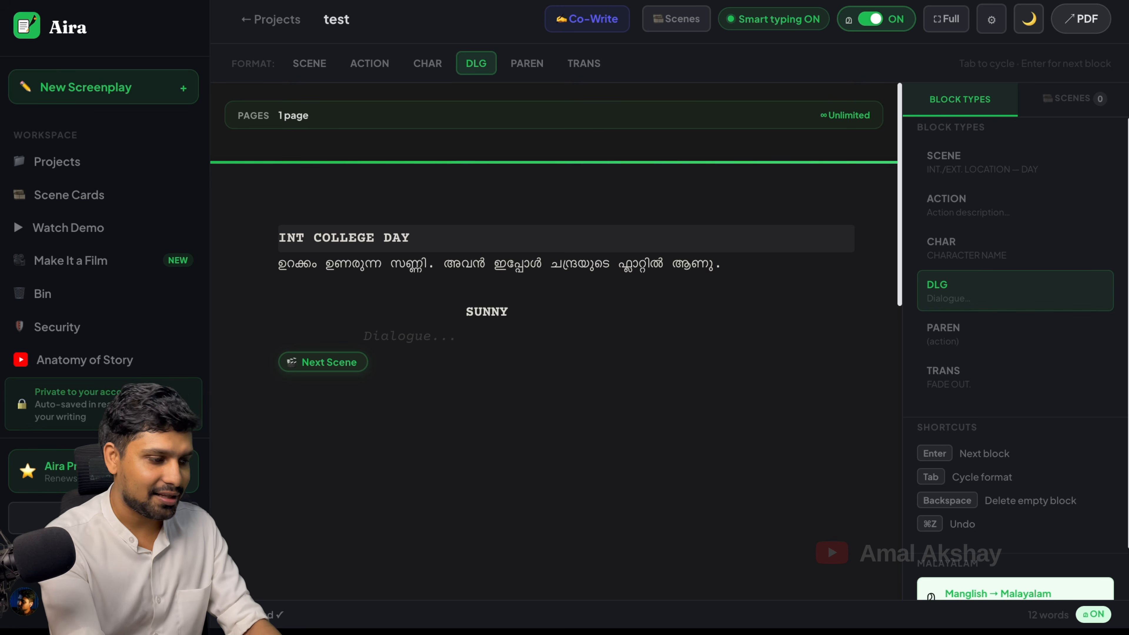
type("ninak")
key("BackSpace")
type("u")
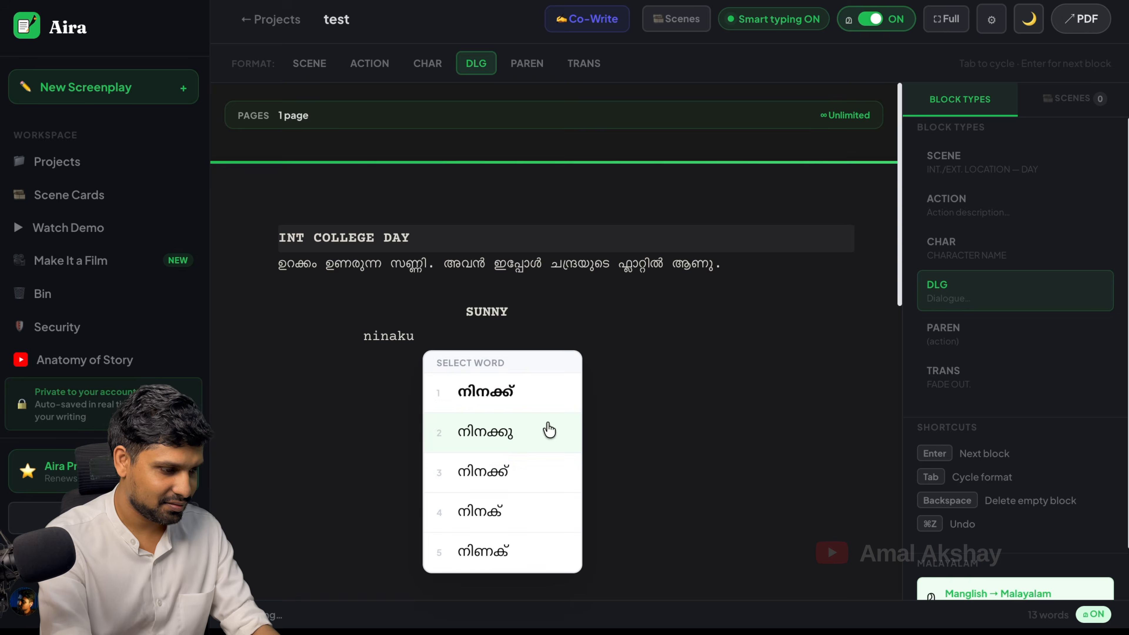
left_click(518, 394)
type("sukham alle ?")
key("Return")
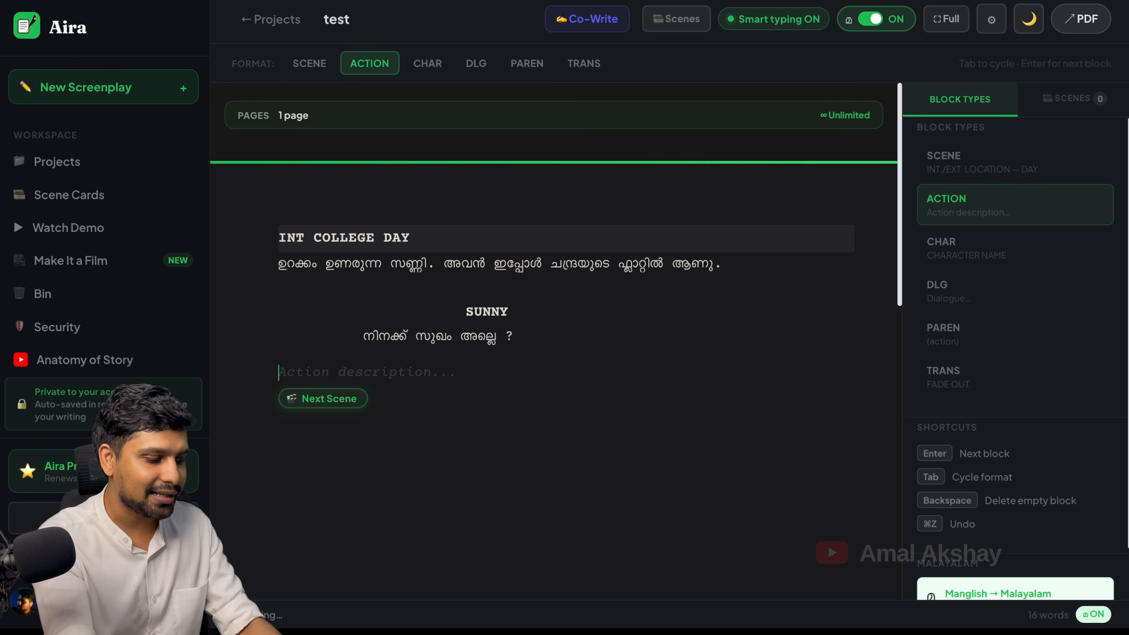
key("Tab")
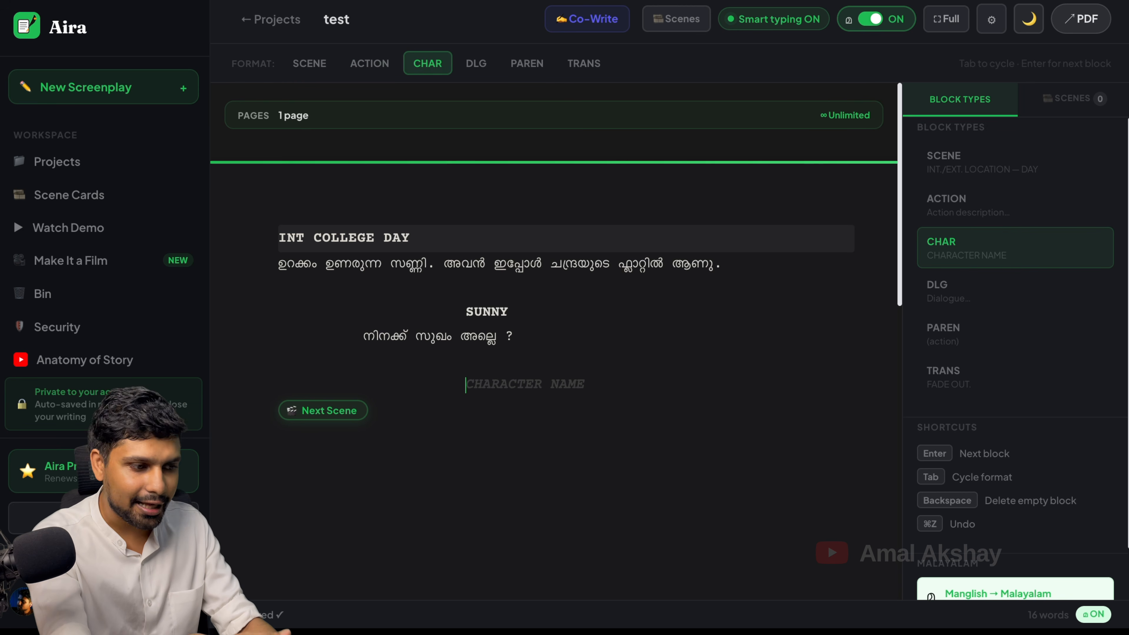
Add an action line reading 'action' followed by the character cue CHANDRA
key("shift+Tab")
type("ac")
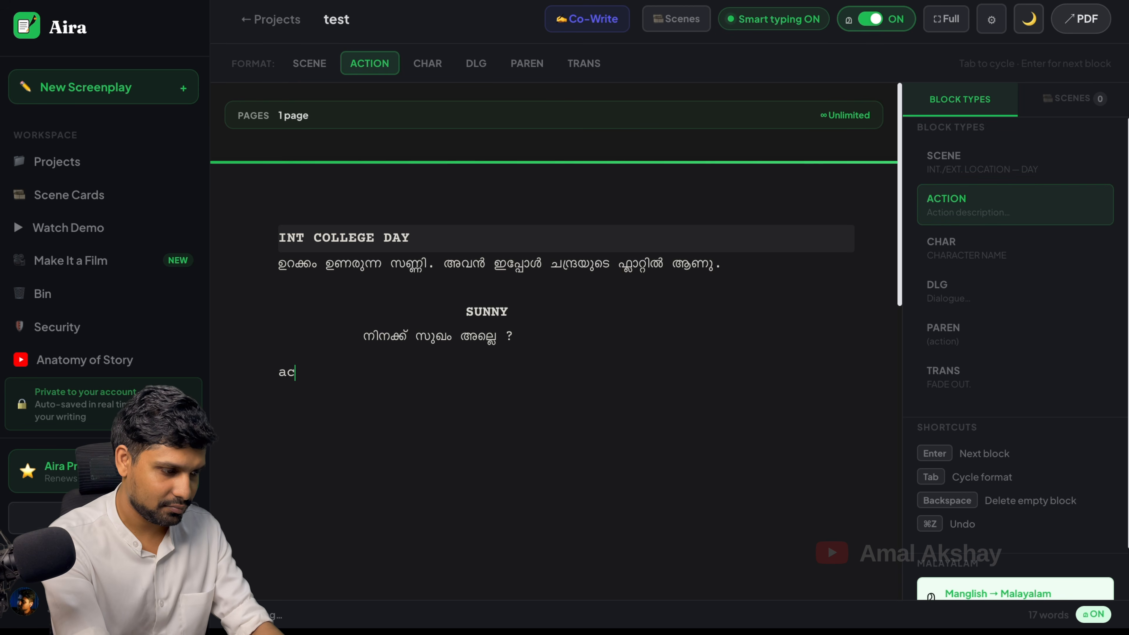
type("tion")
key("Return")
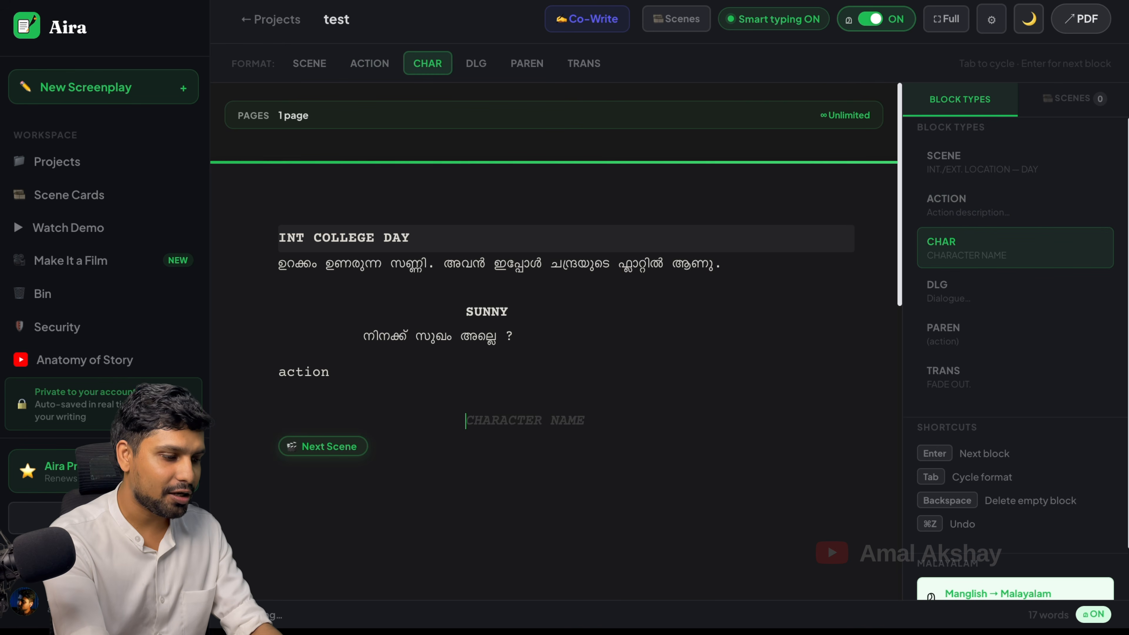
type("CHANDRA")
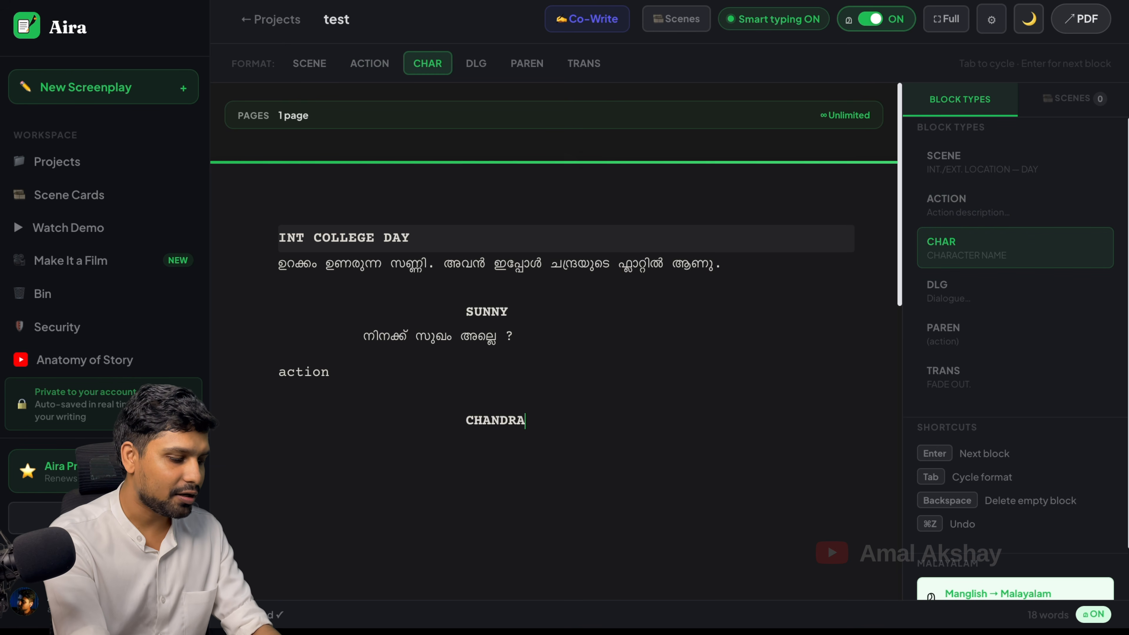
Give CHANDRA the parenthetical (പേടിയോടെ) and the reply 'എനിക്ക് സുഖം ആണ്.'
key("Return")
type("(")
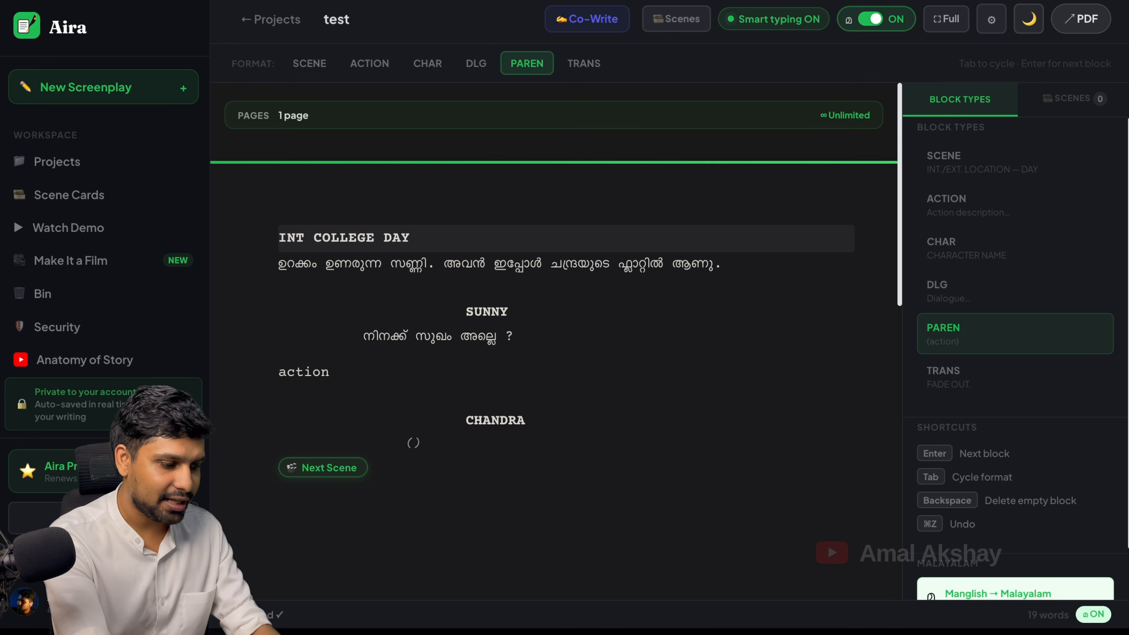
type("pediyode")
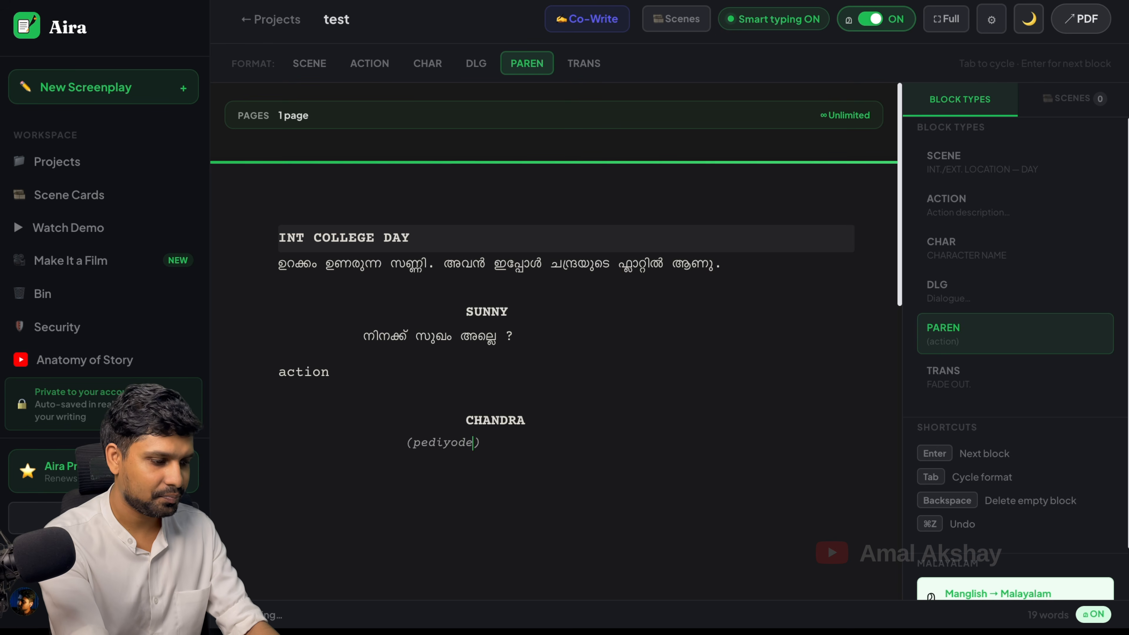
key("Return")
key("BackSpace")
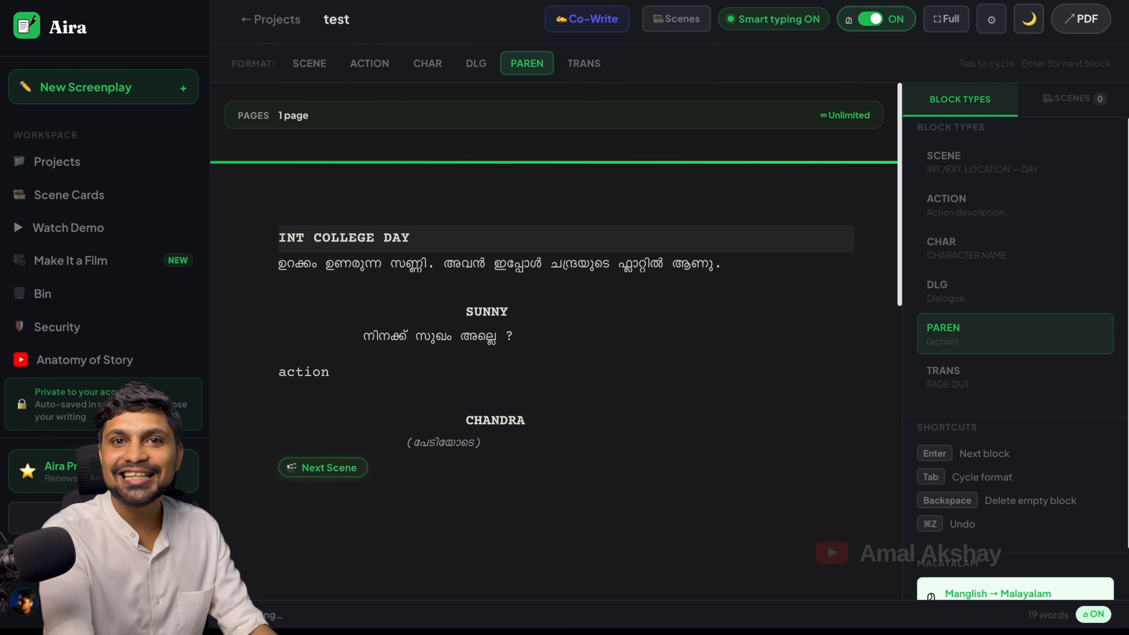
key("Return")
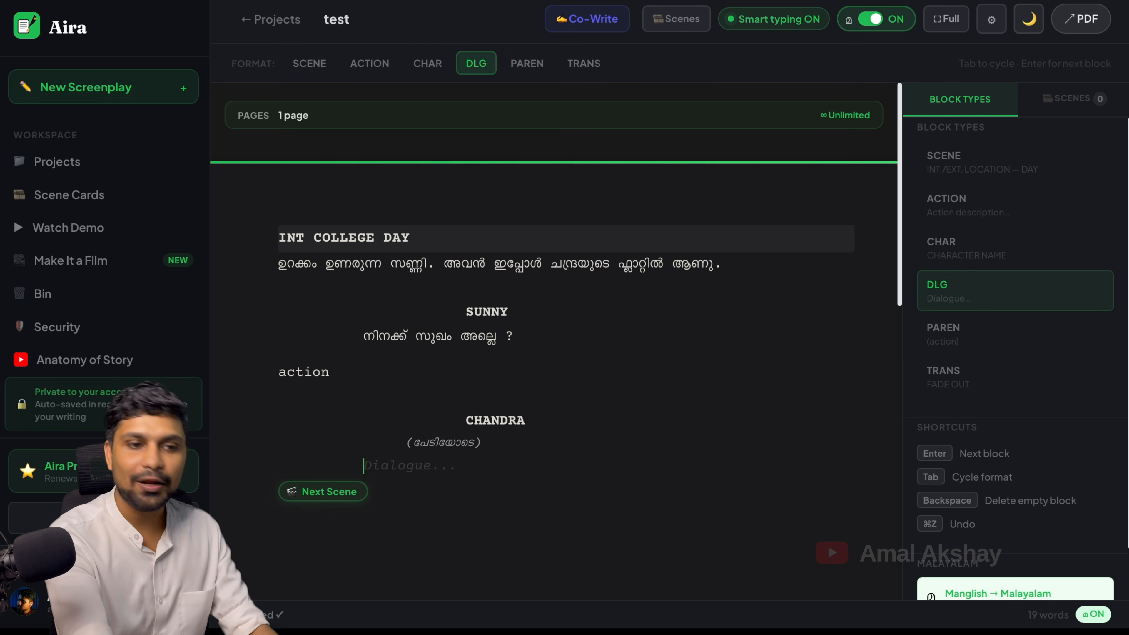
type("e")
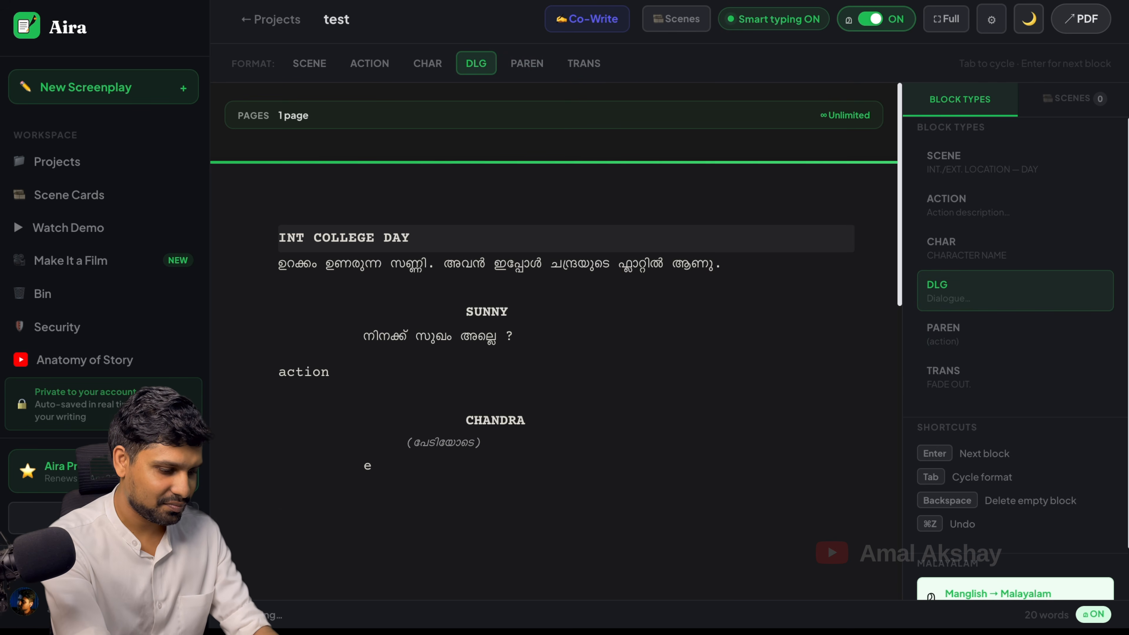
type("nik")
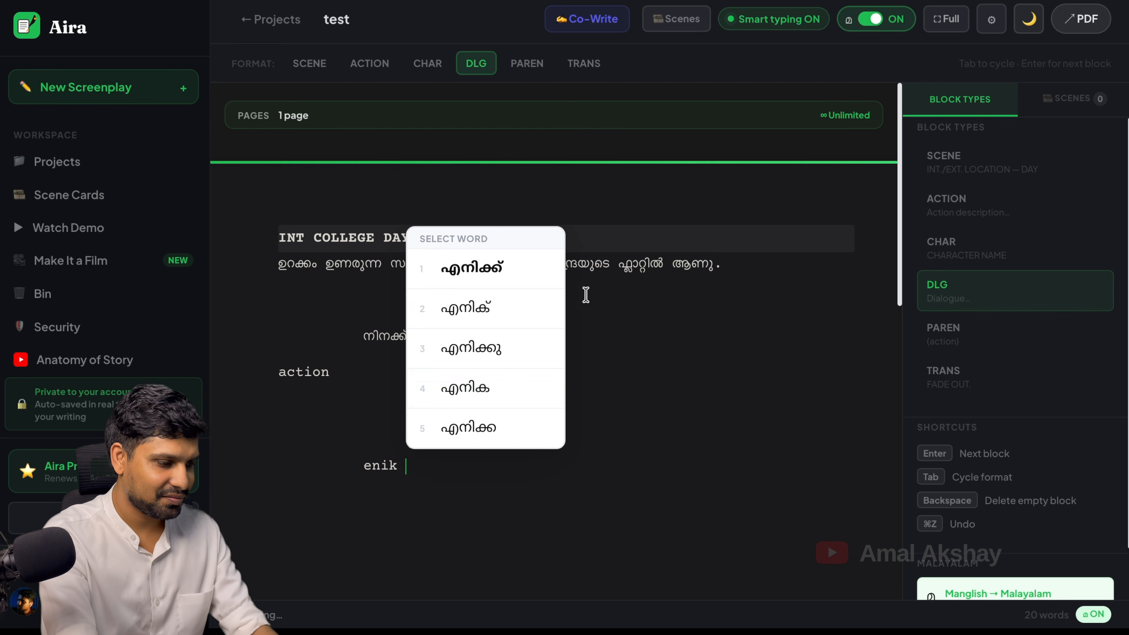
left_click(538, 284)
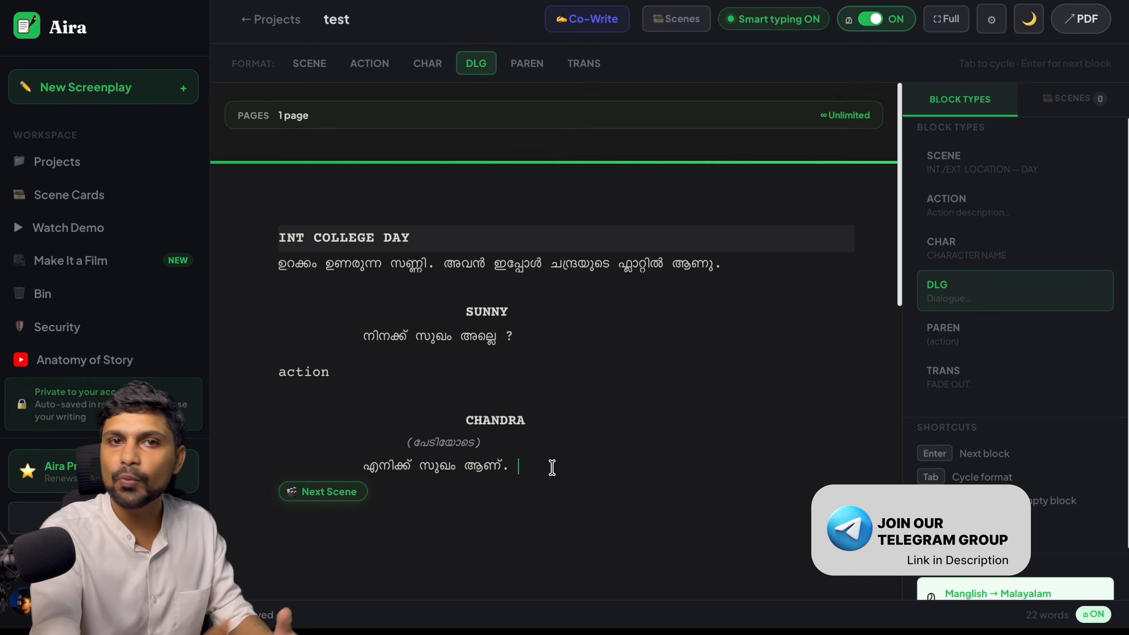
left_click(991, 20)
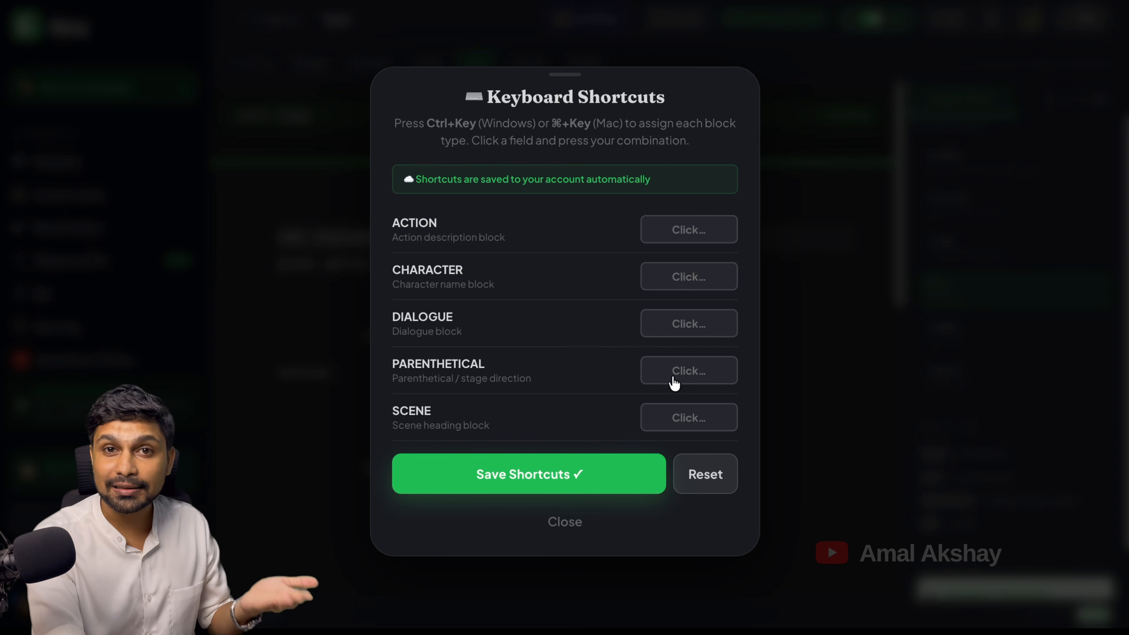
left_click(565, 522)
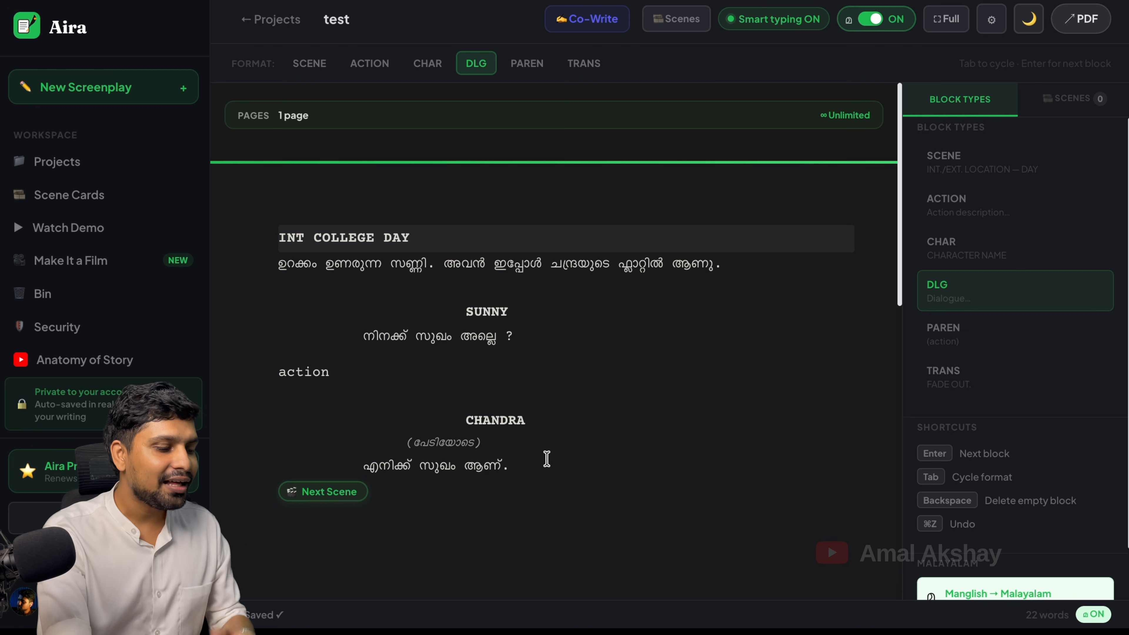
Add a new scene headed EXT POLICE STATION NIGHT after a CUT TO: transition
left_click(349, 502)
scroll(509, 429, "down", 1)
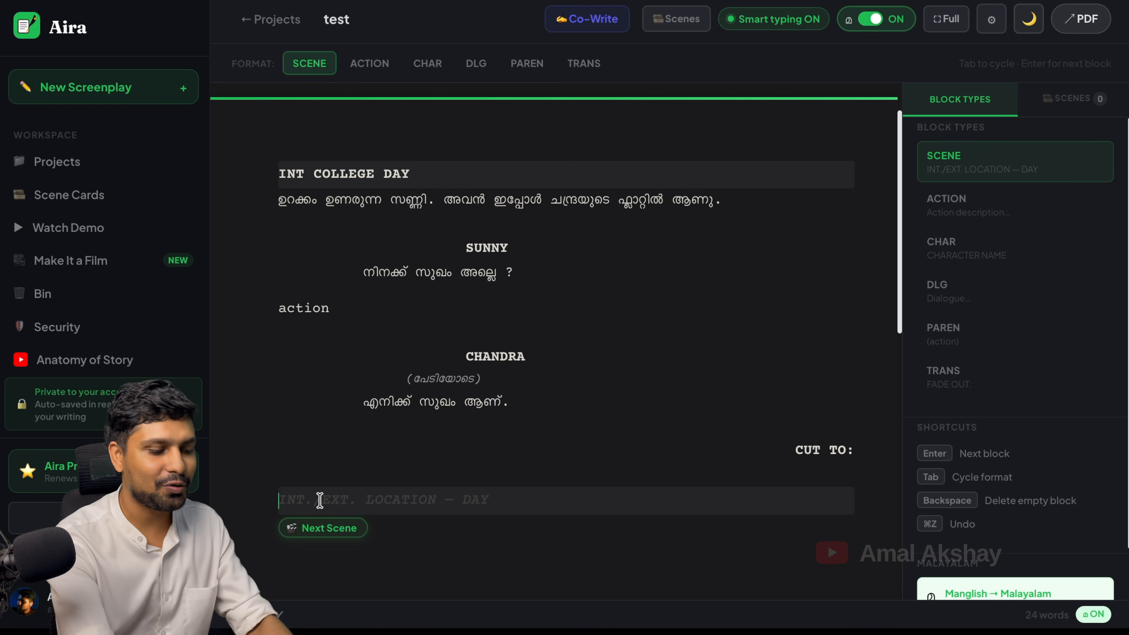
type("EXT POLICE STATIO")
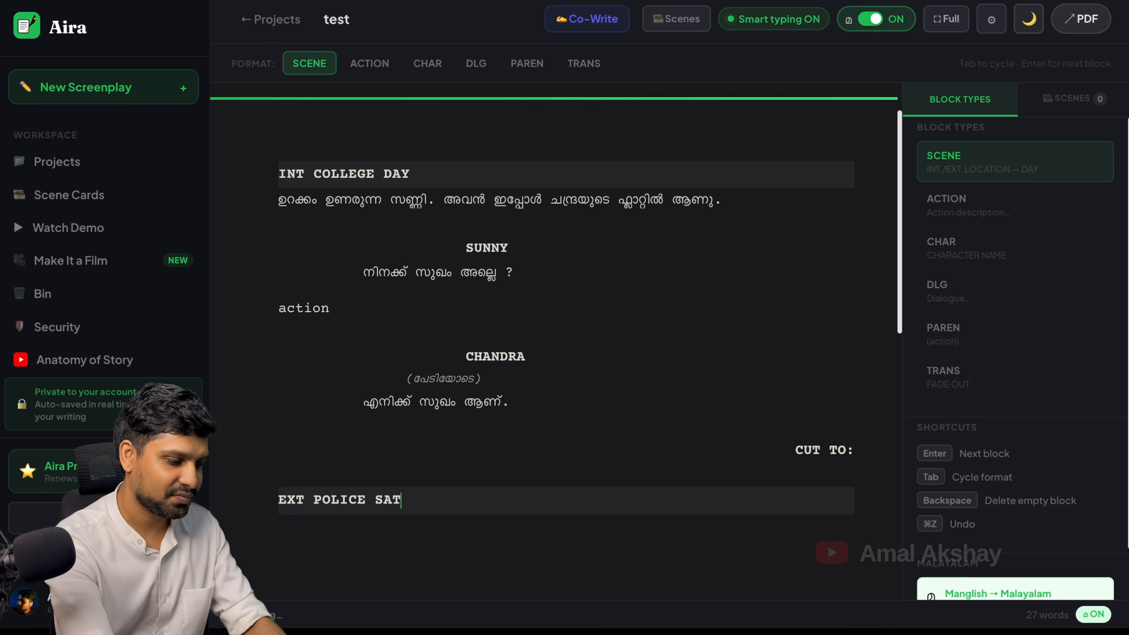
type("N NIGHT")
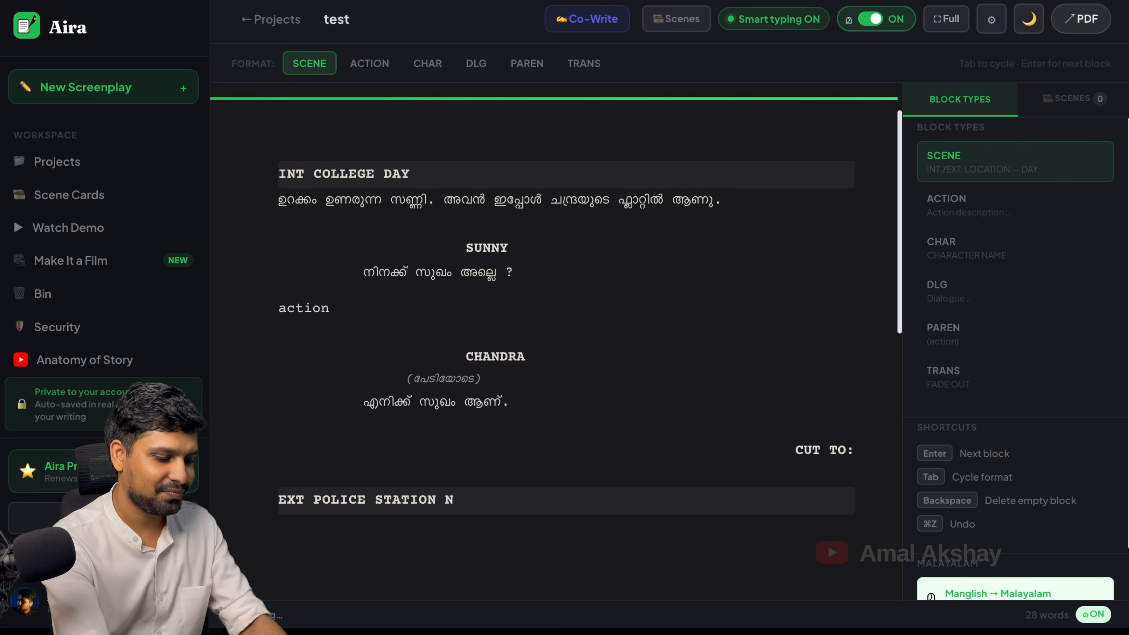
key("Return")
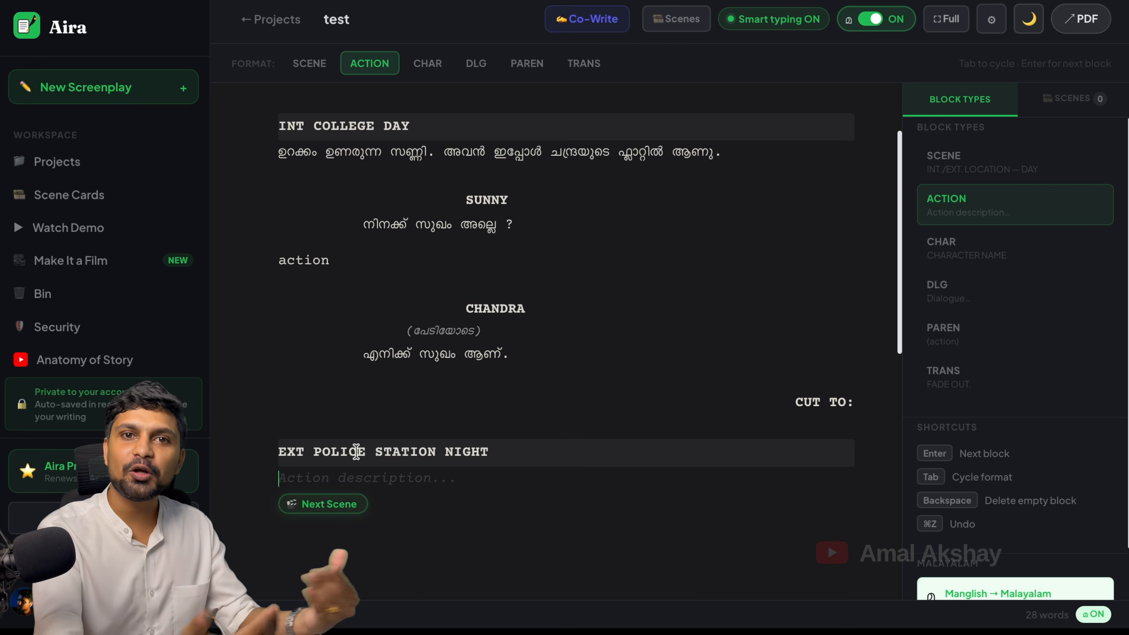
Append several more empty scenes after the police station scene
left_click(327, 505)
left_click(324, 434)
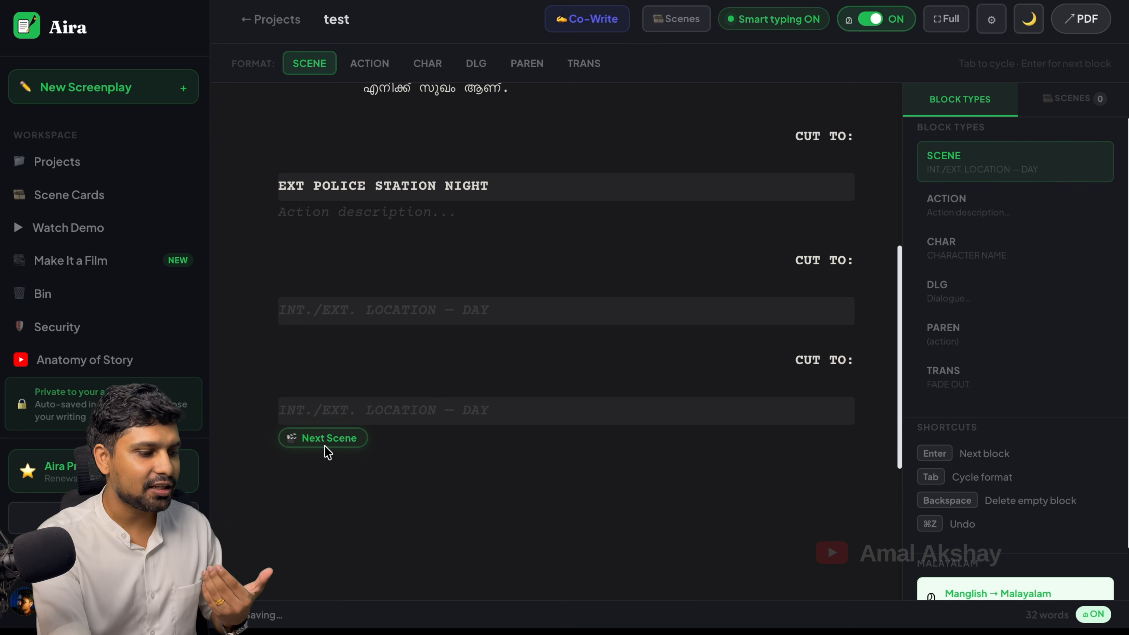
left_click(323, 444)
left_click(320, 541)
left_click(323, 345)
left_click(329, 339)
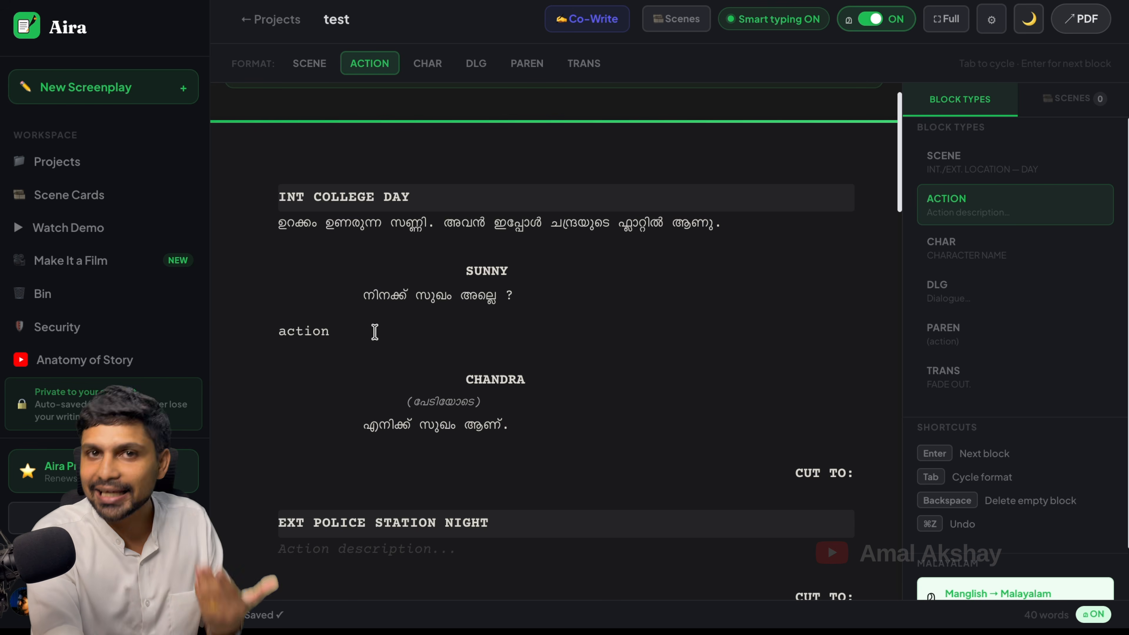
Insert an INT COURT DAY scene before Chandra's dialogue and display the scene cards
left_click(357, 332)
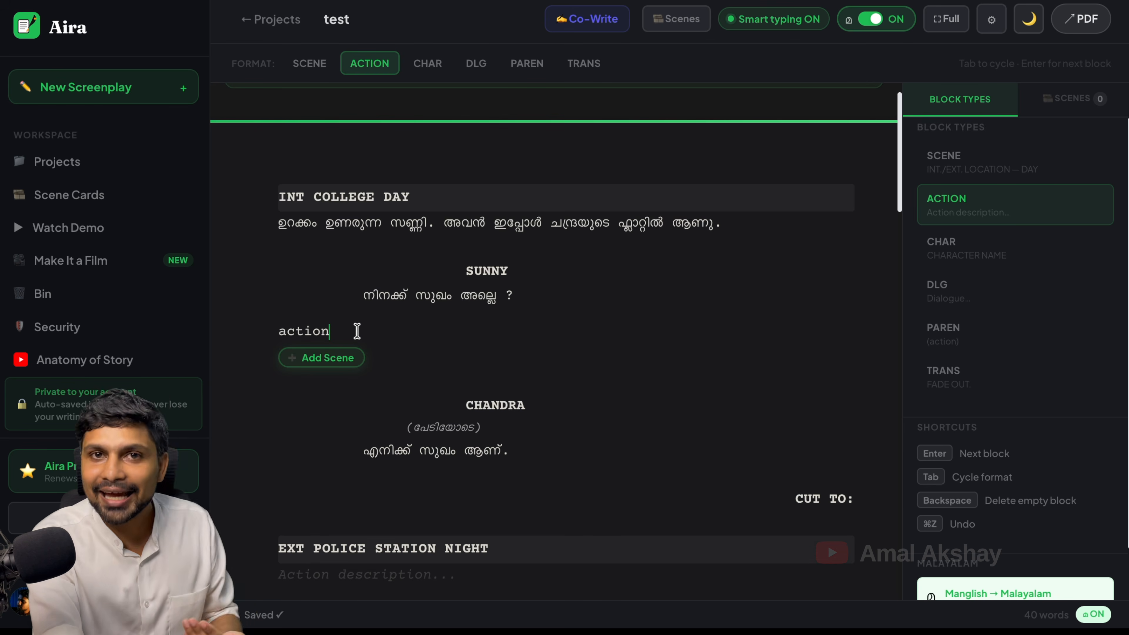
left_click(330, 356)
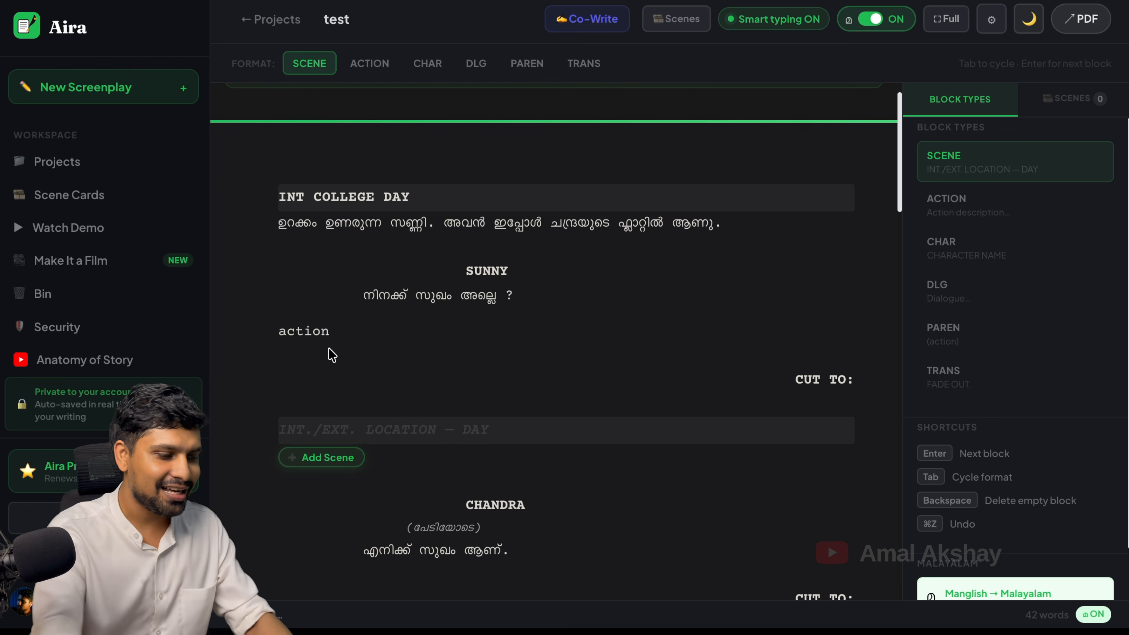
type("INT")
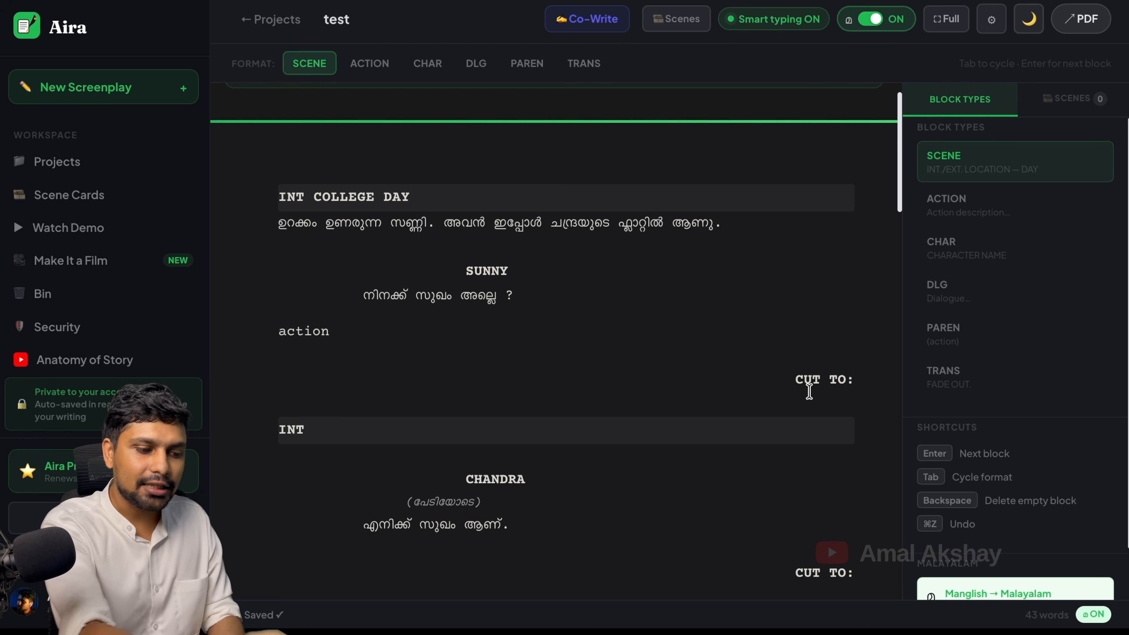
left_click(843, 383)
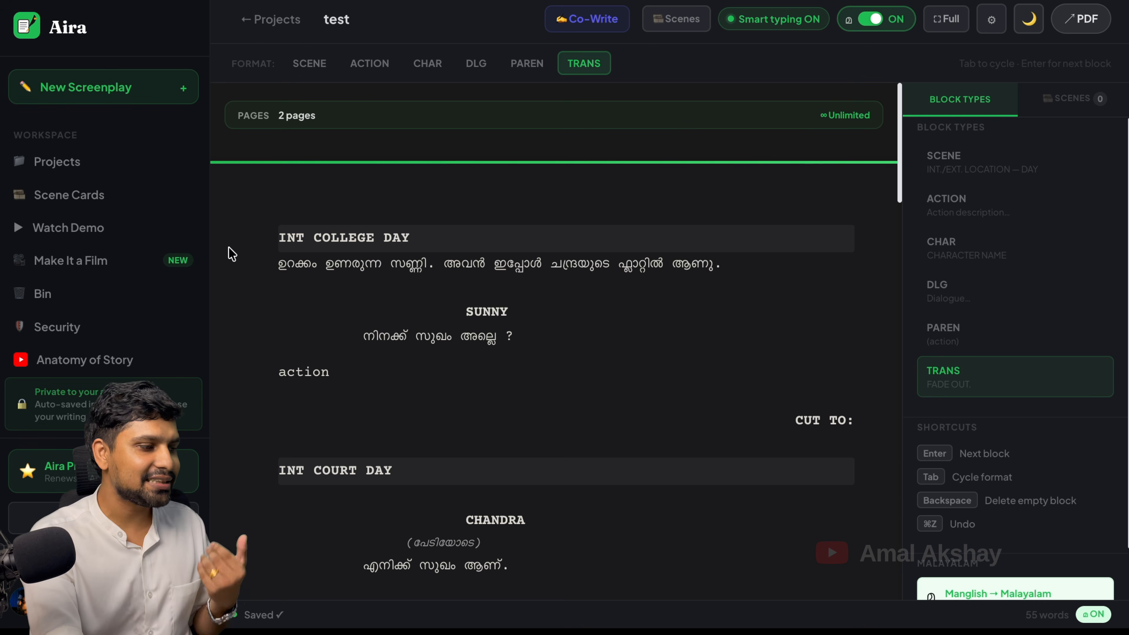
left_click(113, 208)
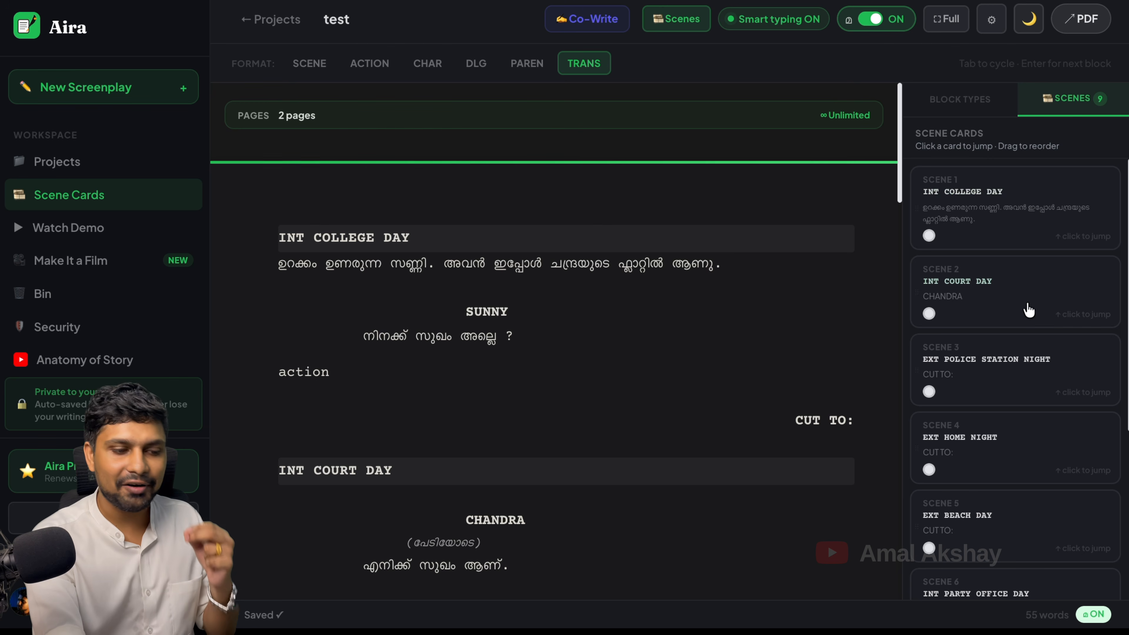
Scroll the scene cards and jump to the Scene 6 card, INT PARTY OFFICE DAY
scroll(1009, 471, "down", 5)
scroll(1003, 472, "up", 5)
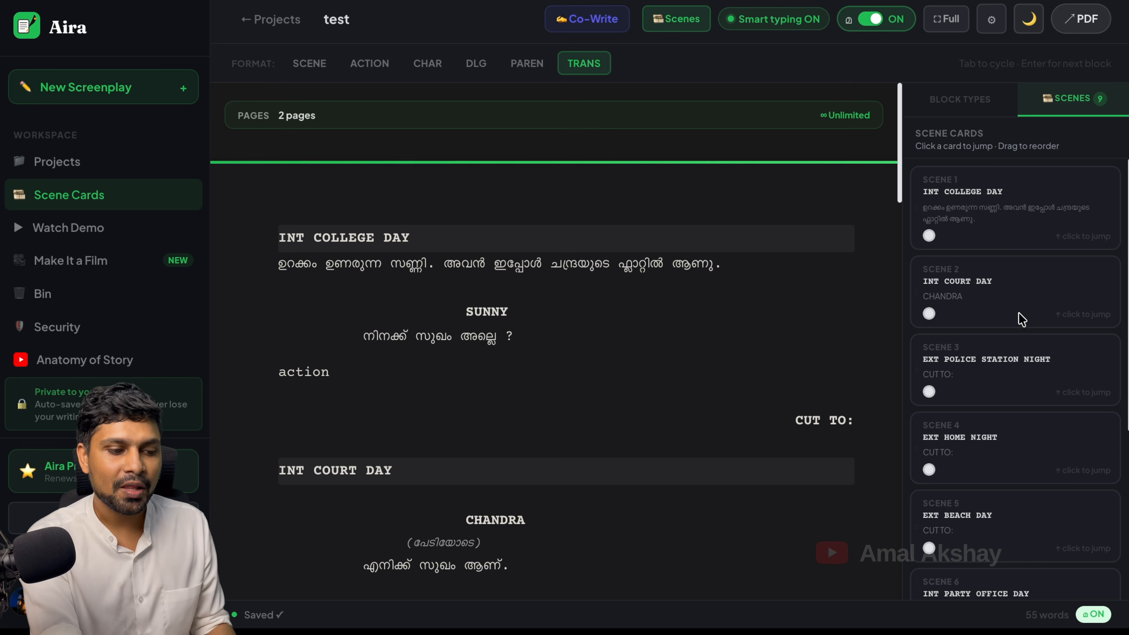
scroll(1011, 369, "down", 2)
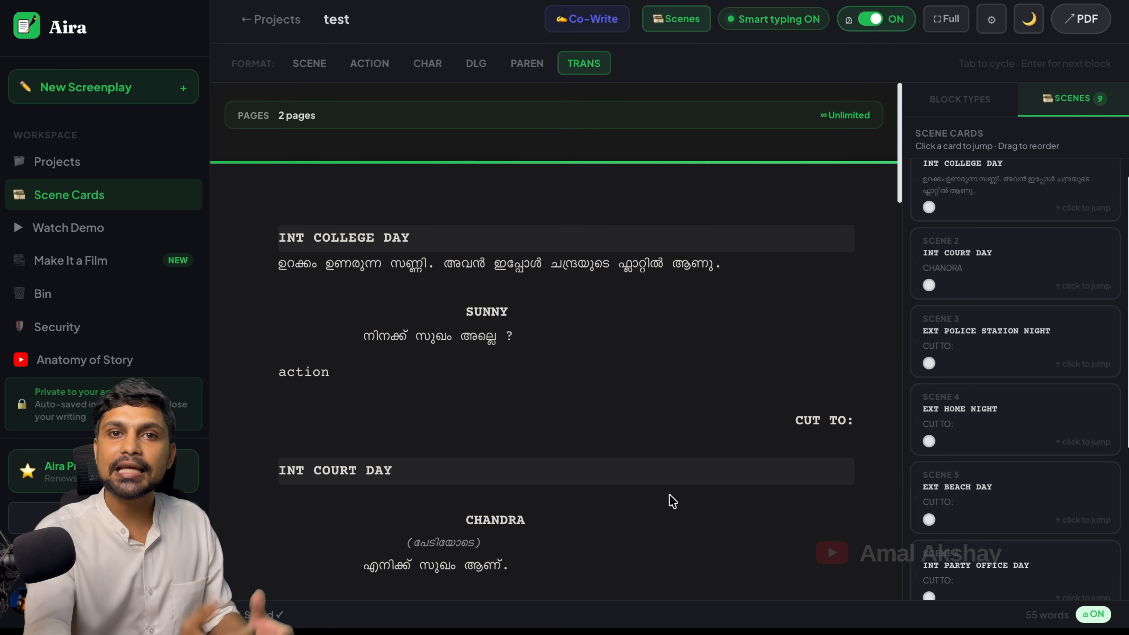
scroll(1012, 459, "down", 5)
scroll(1013, 460, "up", 5)
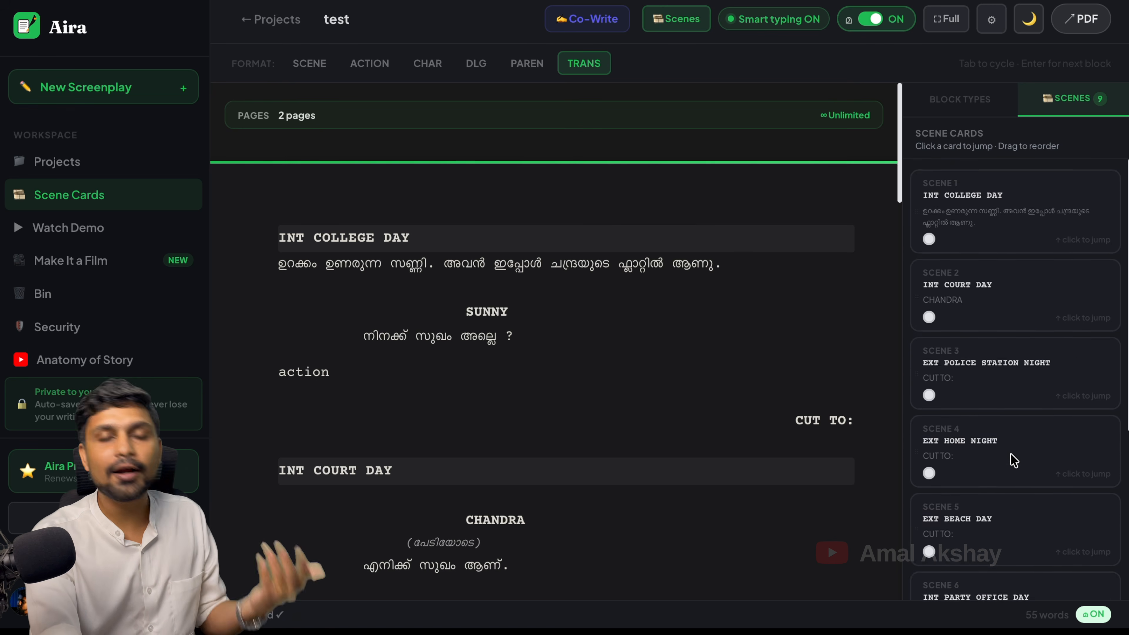
scroll(1014, 461, "down", 5)
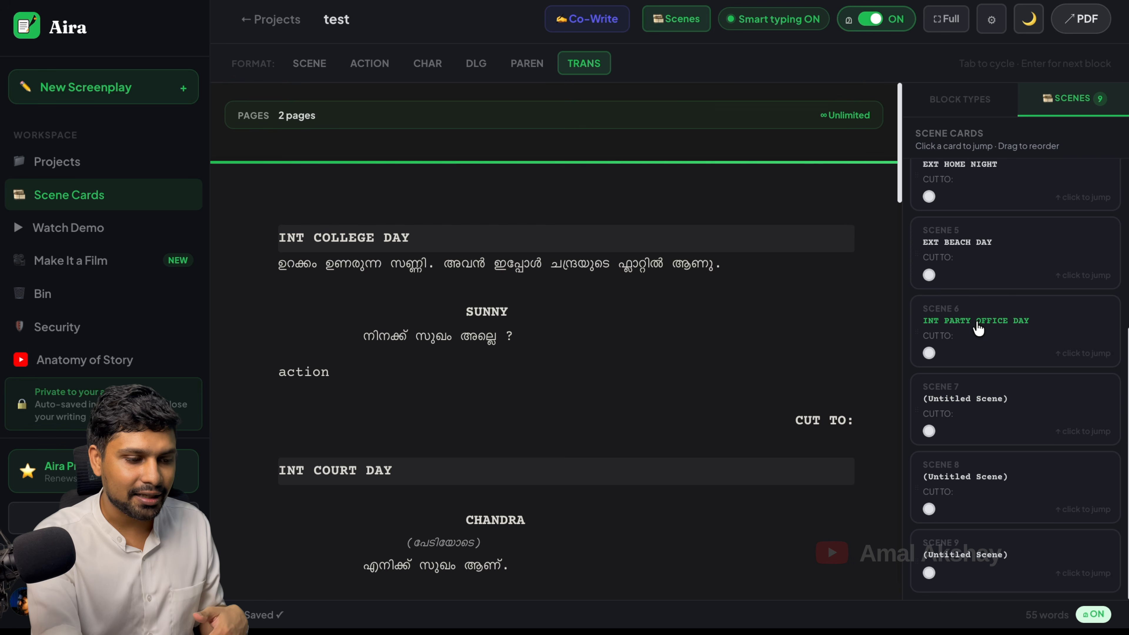
left_click(980, 331)
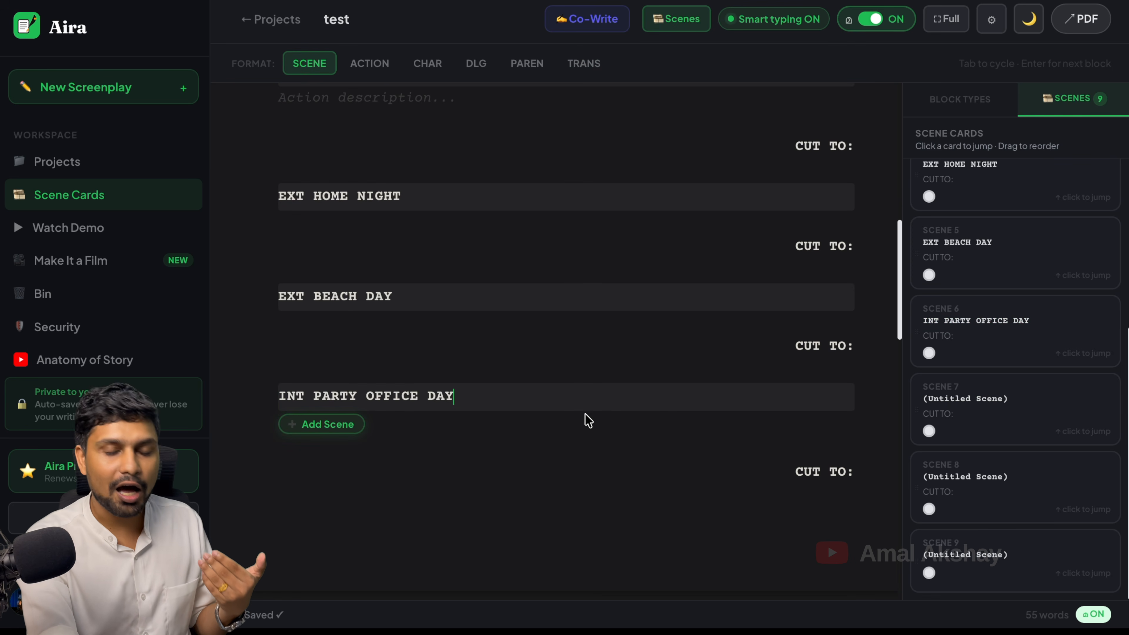
scroll(985, 376, "up", 5)
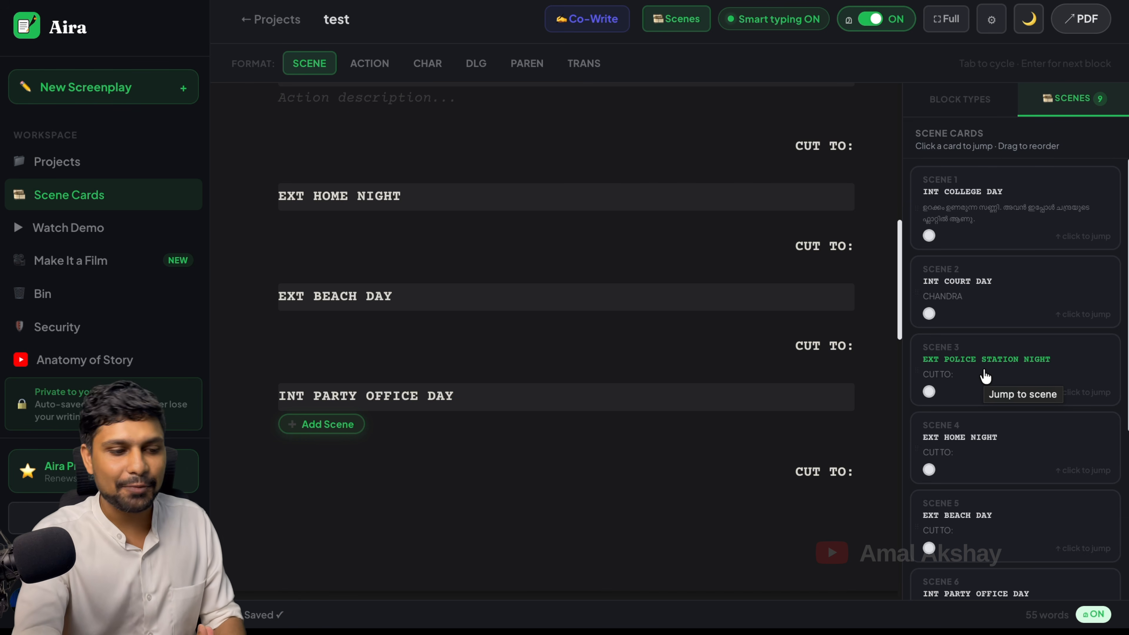
Colour-code Scene 1 (INT COLLEGE DAY) red and the INT COURT DAY scene blue
left_click(929, 236)
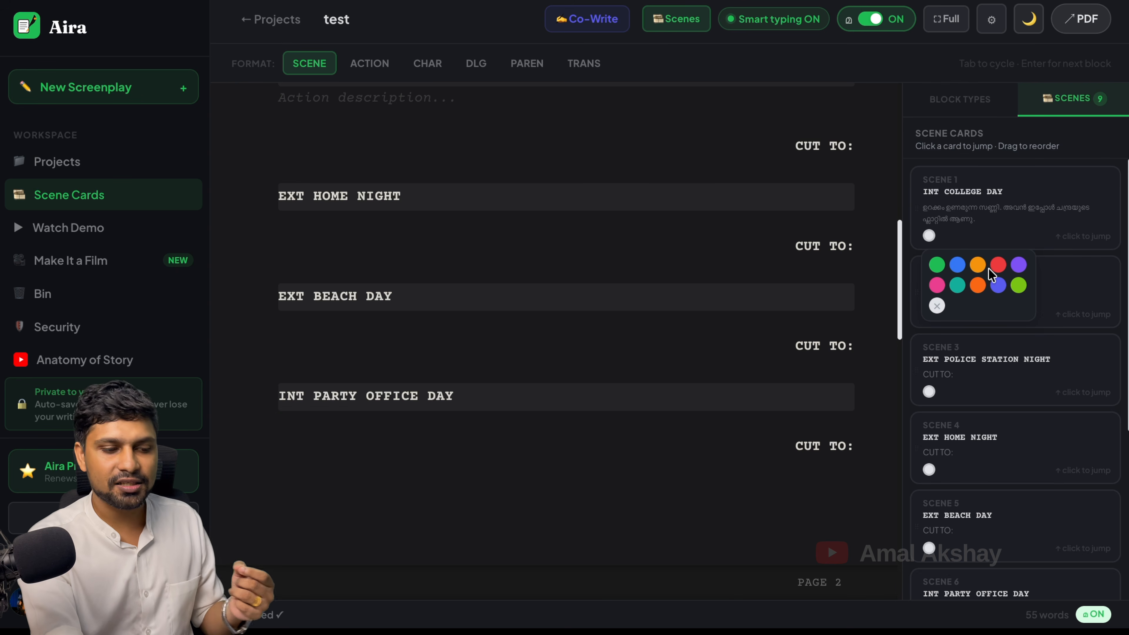
left_click(999, 266)
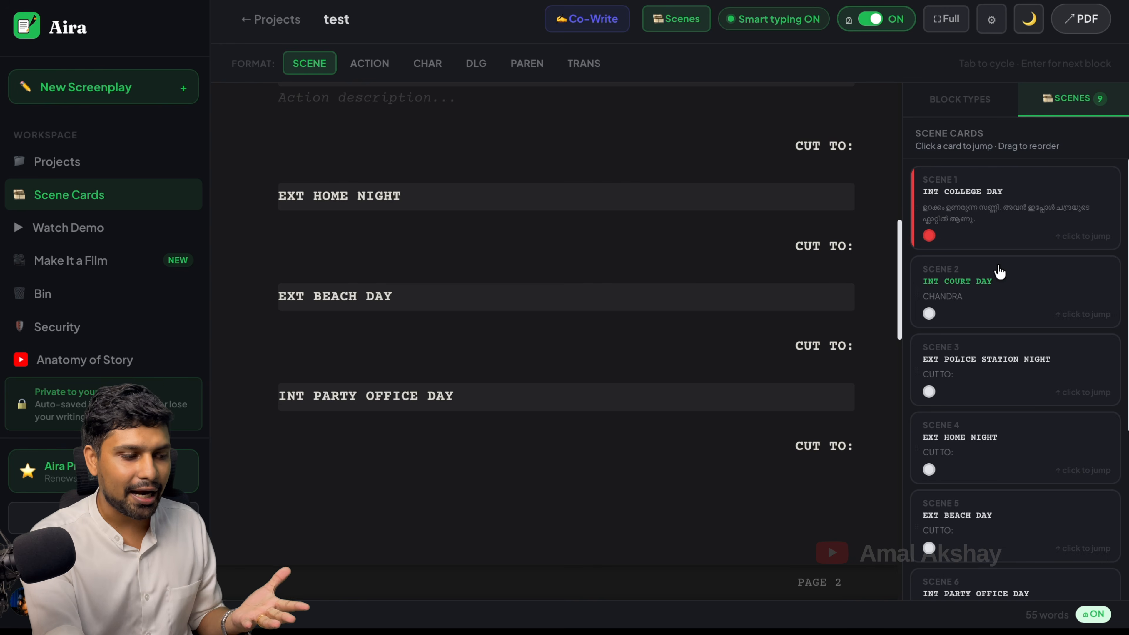
left_click(976, 204)
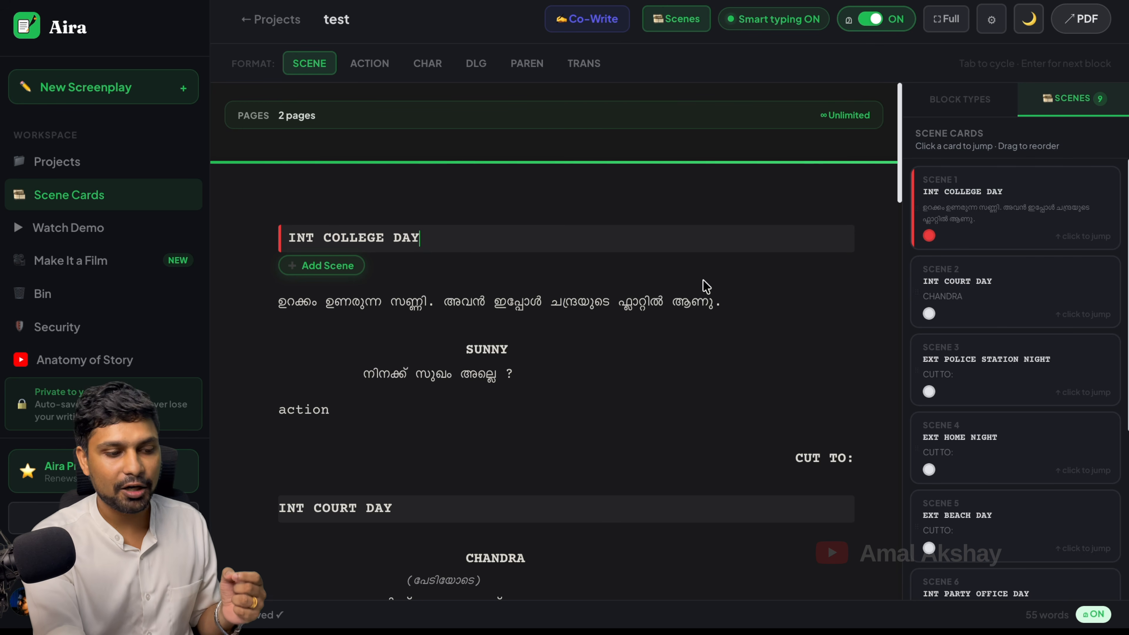
left_click(929, 313)
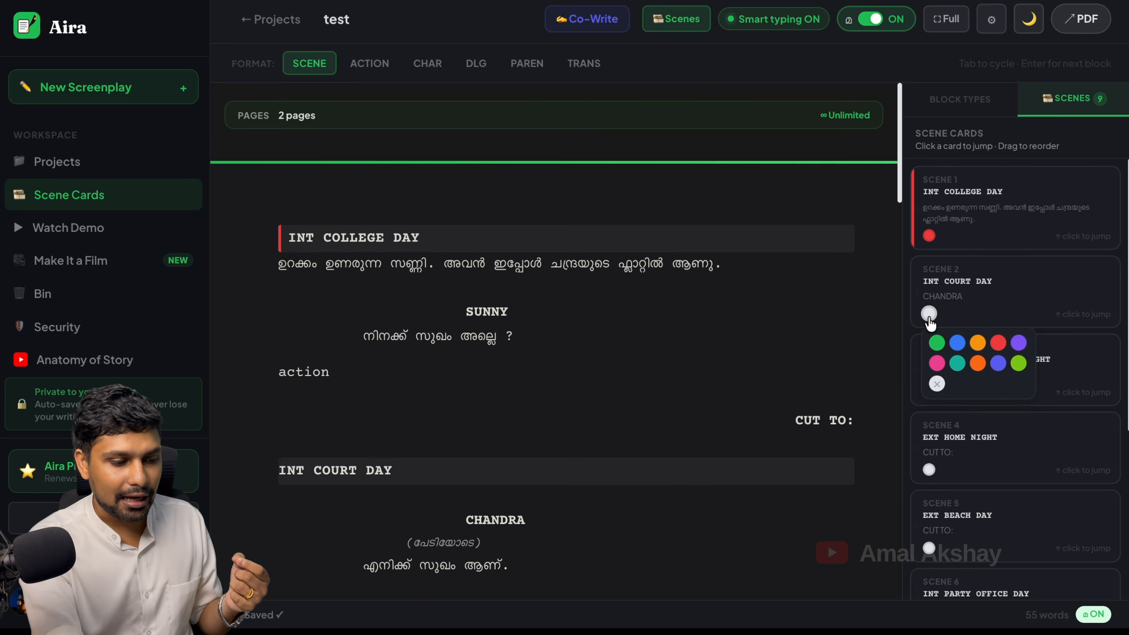
left_click(958, 347)
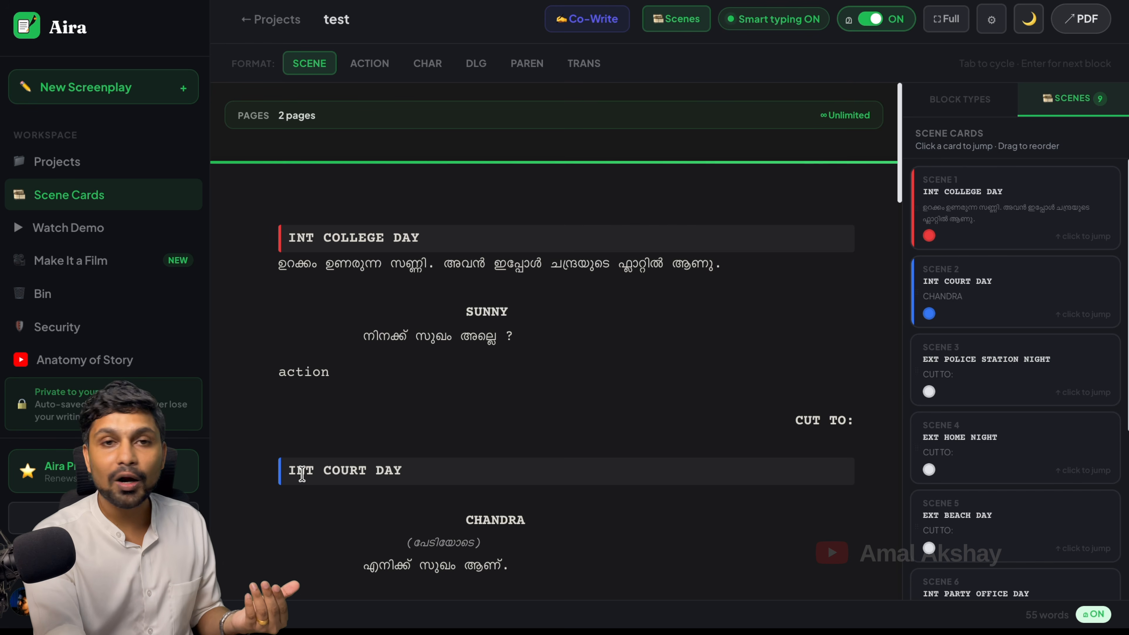
Colour-code Scene 9 blue and jump the script to INT PARTY OFFICE DAY
scroll(1058, 496, "down", 5)
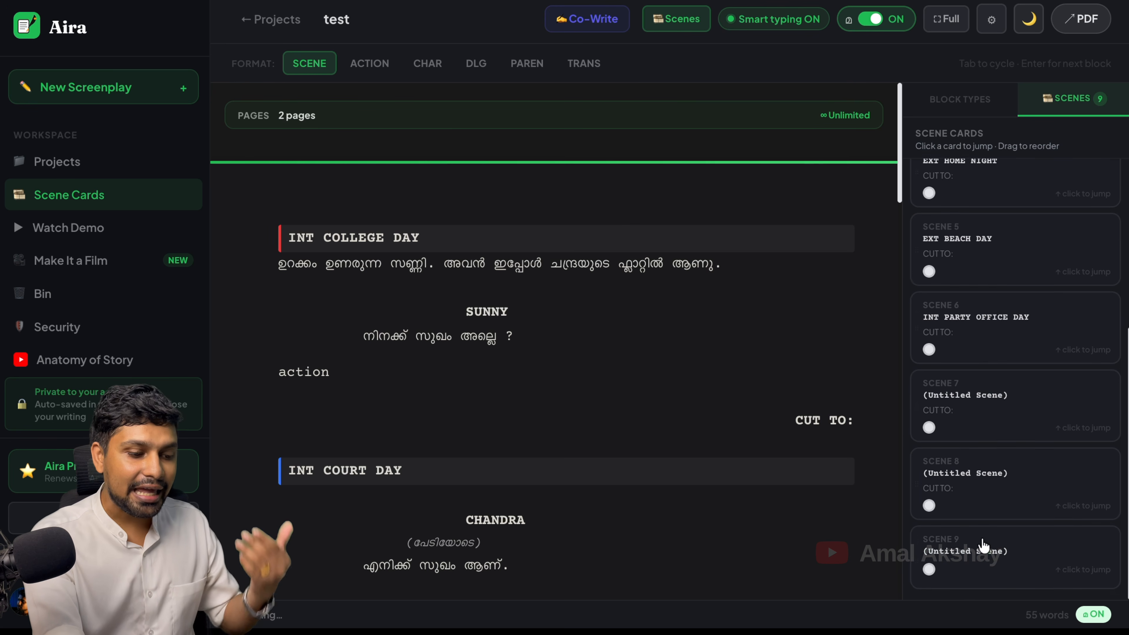
left_click(930, 574)
left_click(958, 505)
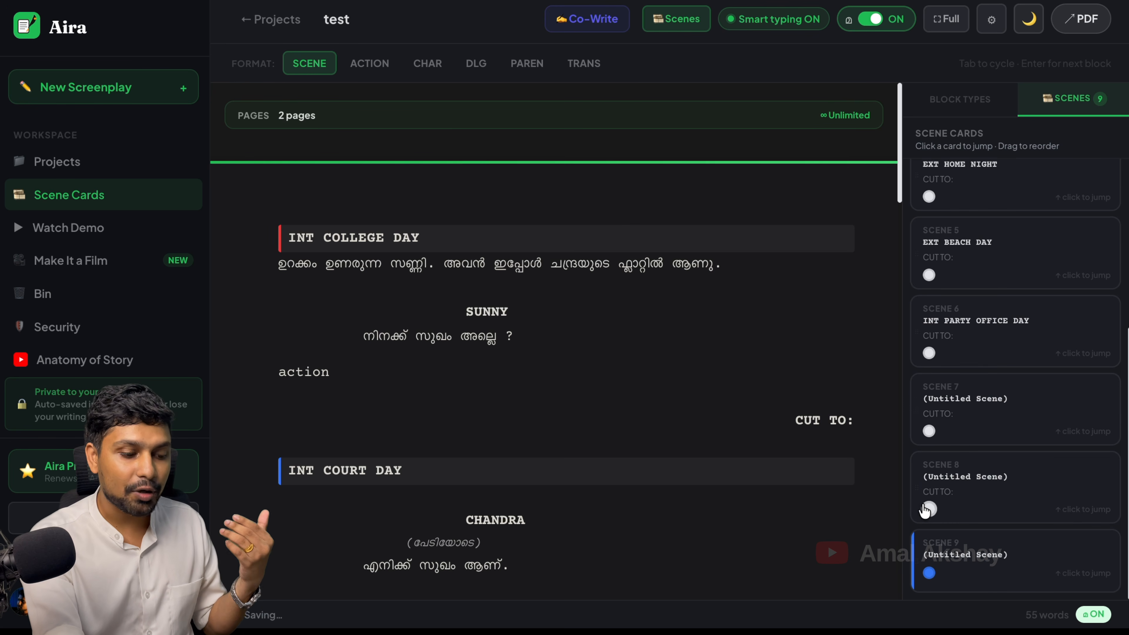
left_click(422, 473)
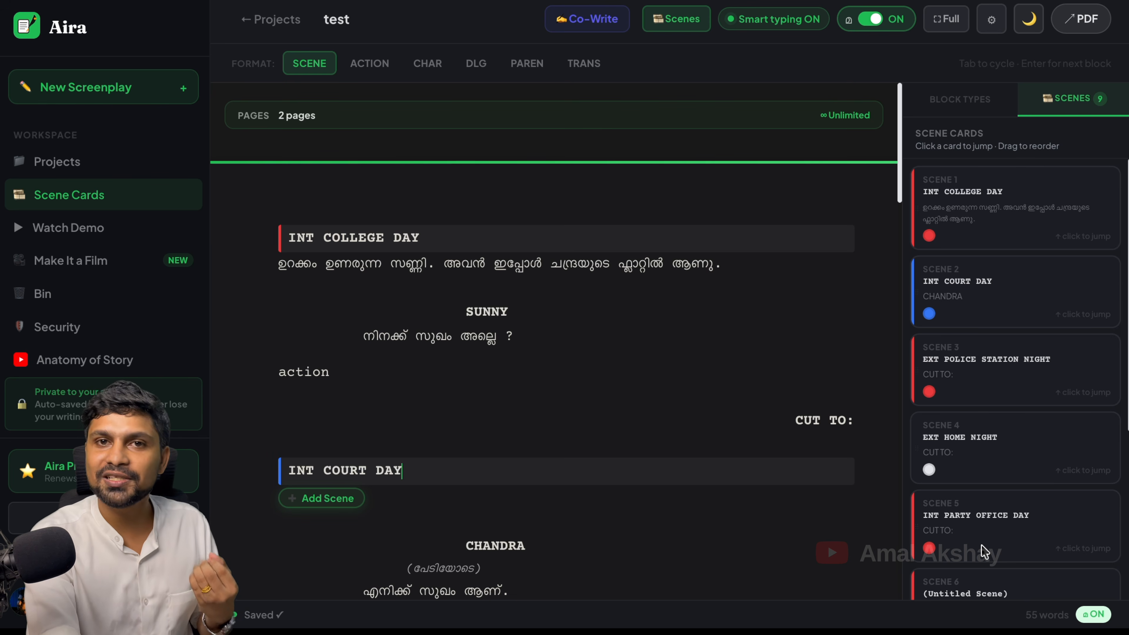
left_click(975, 527)
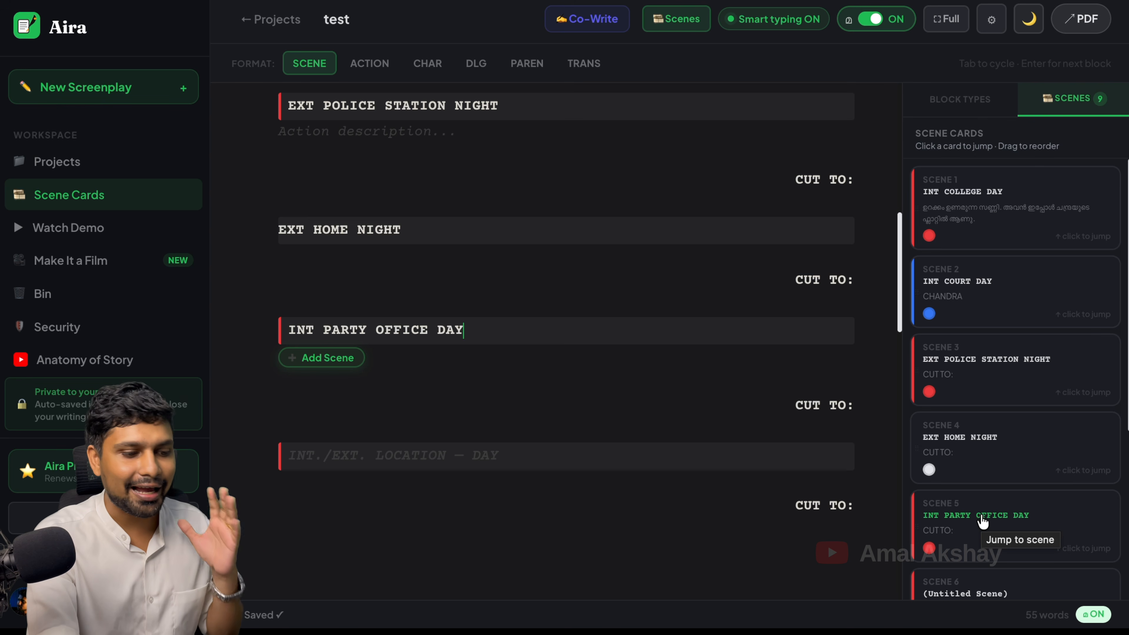
Move the INT PARTY OFFICE DAY scene card to scene 1, then bring up the Co-Write invite dialog
left_click_drag(983, 522, 983, 189)
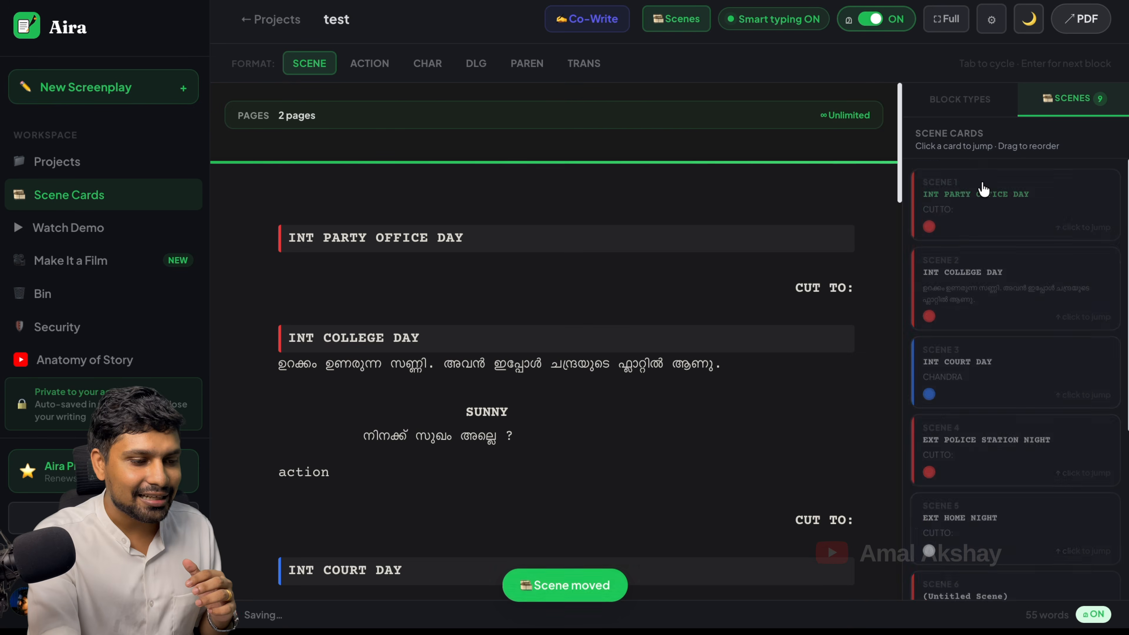
left_click(983, 206)
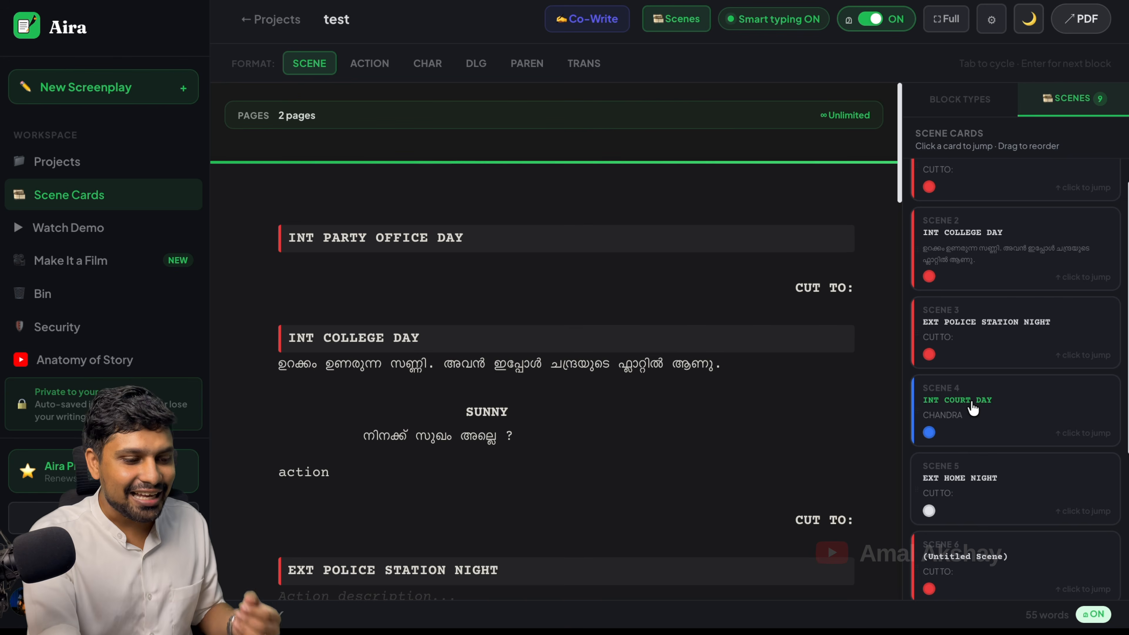
left_click_drag(973, 408, 972, 325)
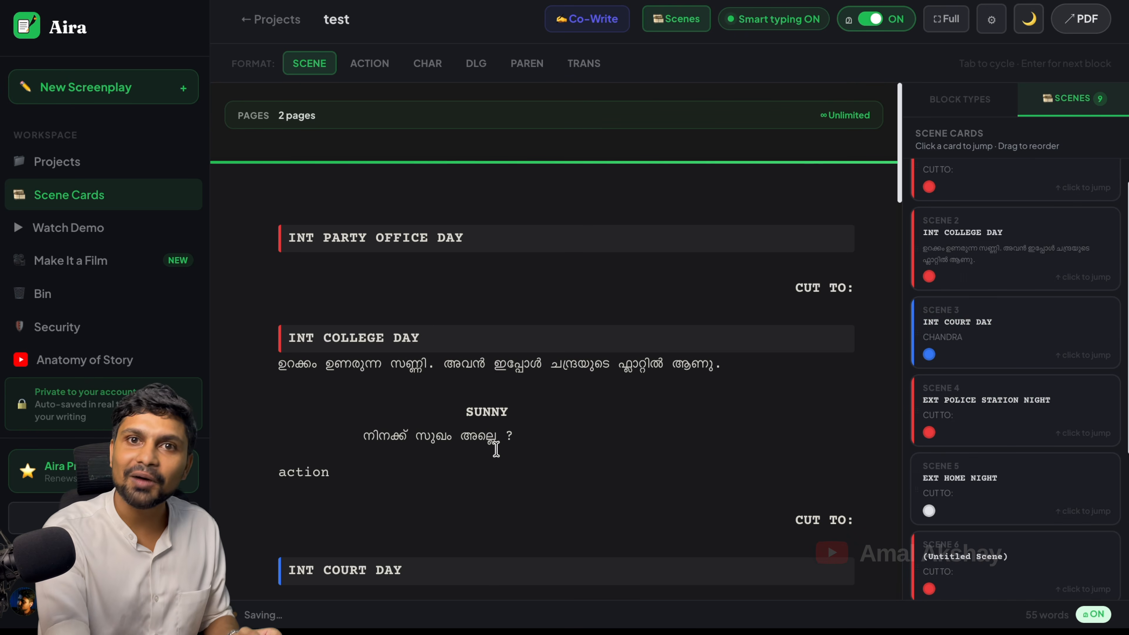
left_click(544, 429)
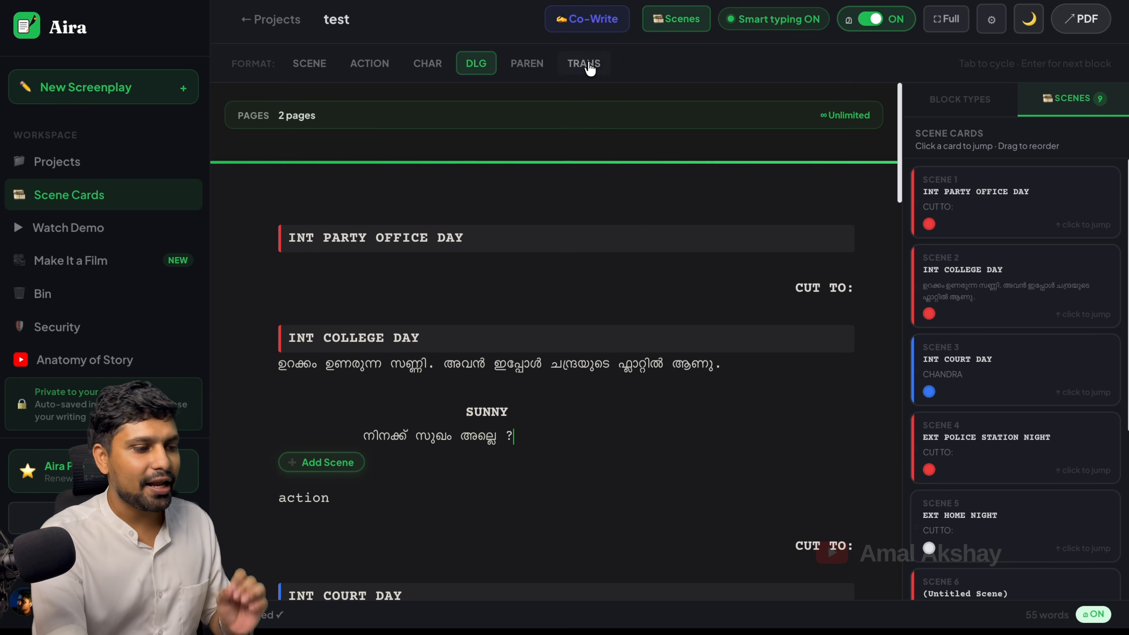
left_click(593, 26)
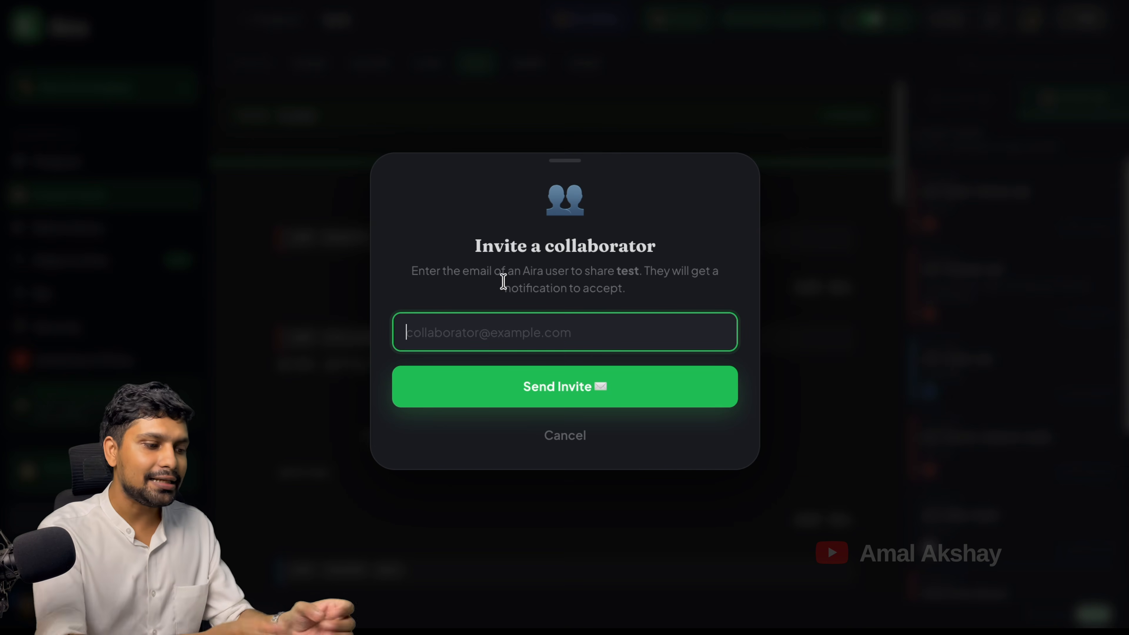
Paste the collaborator's e-mail into the invite field and send the invite
key("ctrl+v")
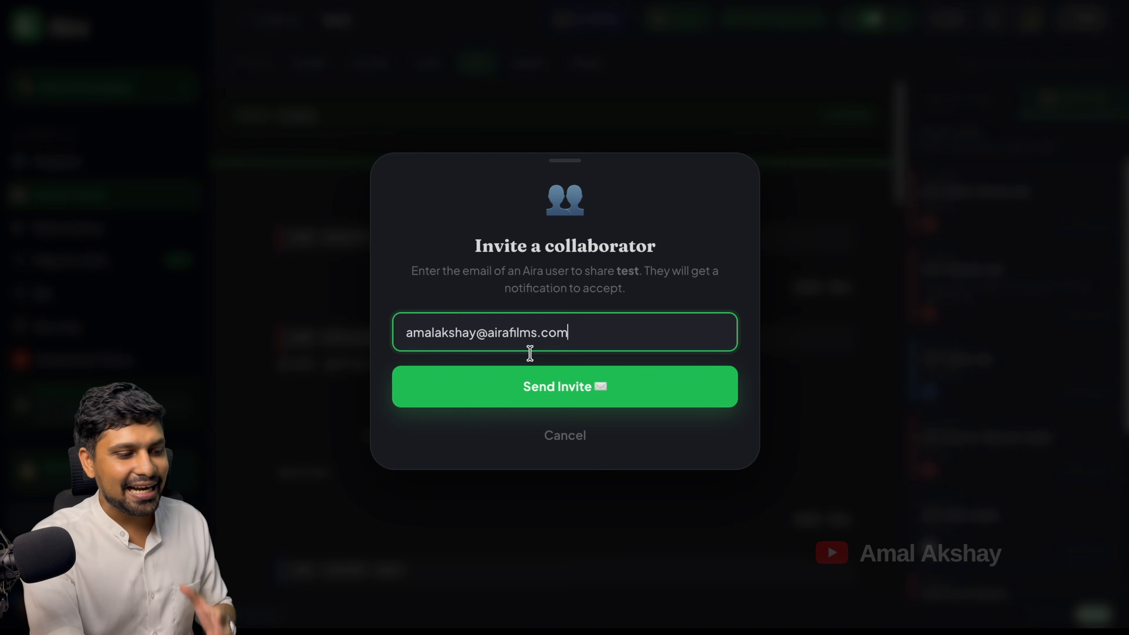
left_click(552, 390)
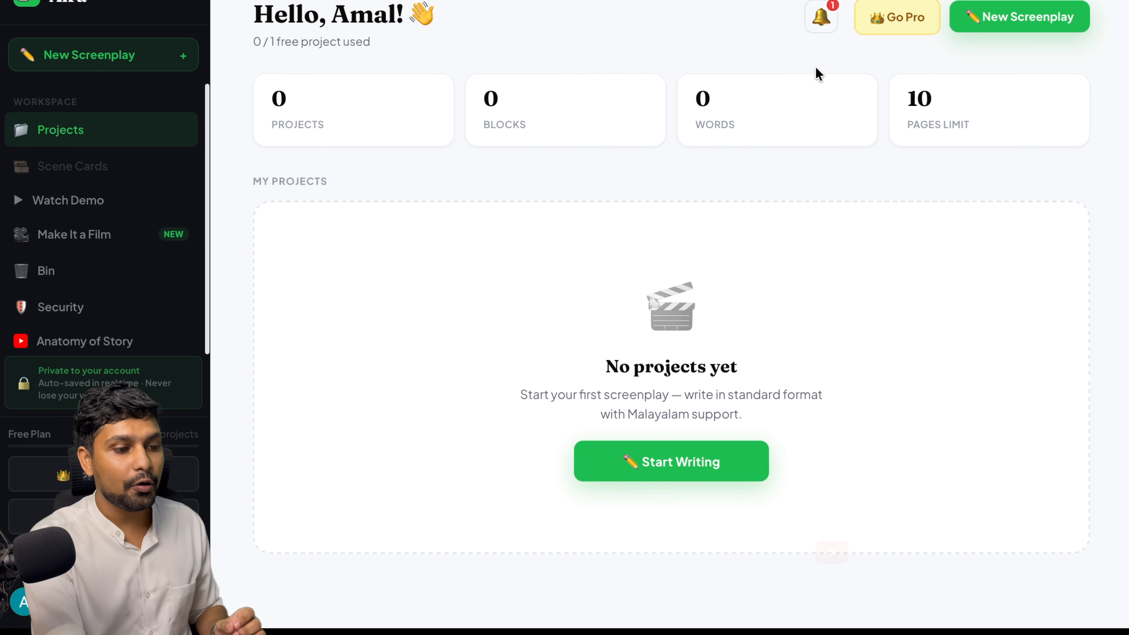
Accept the pending invite to the test screenplay from notifications and open the shared project
left_click(822, 20)
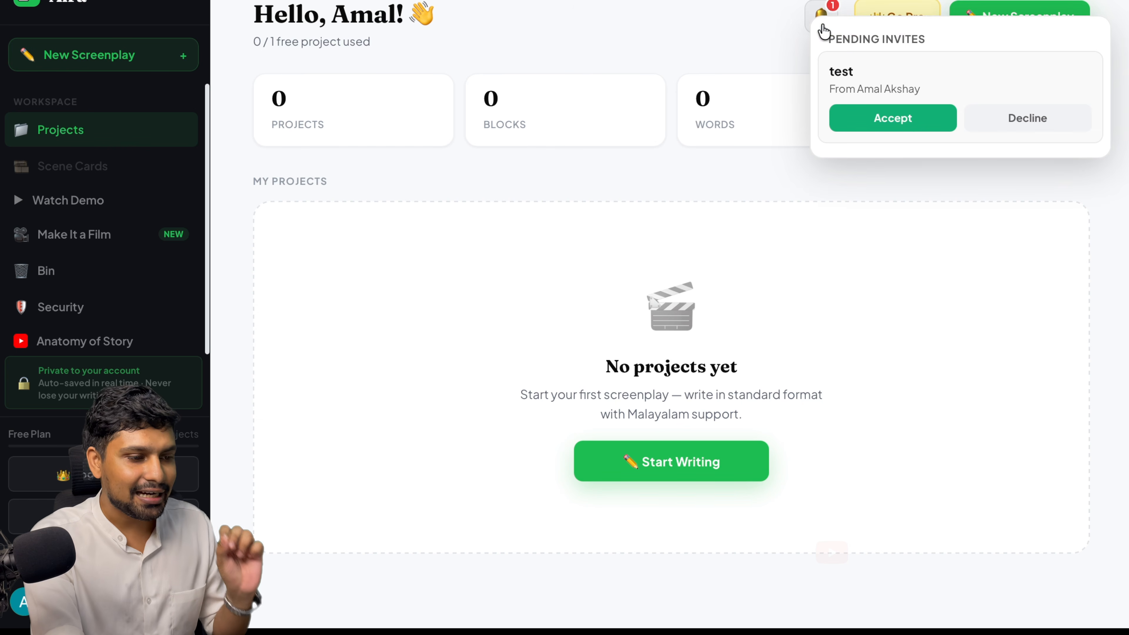
left_click_drag(828, 72, 853, 72)
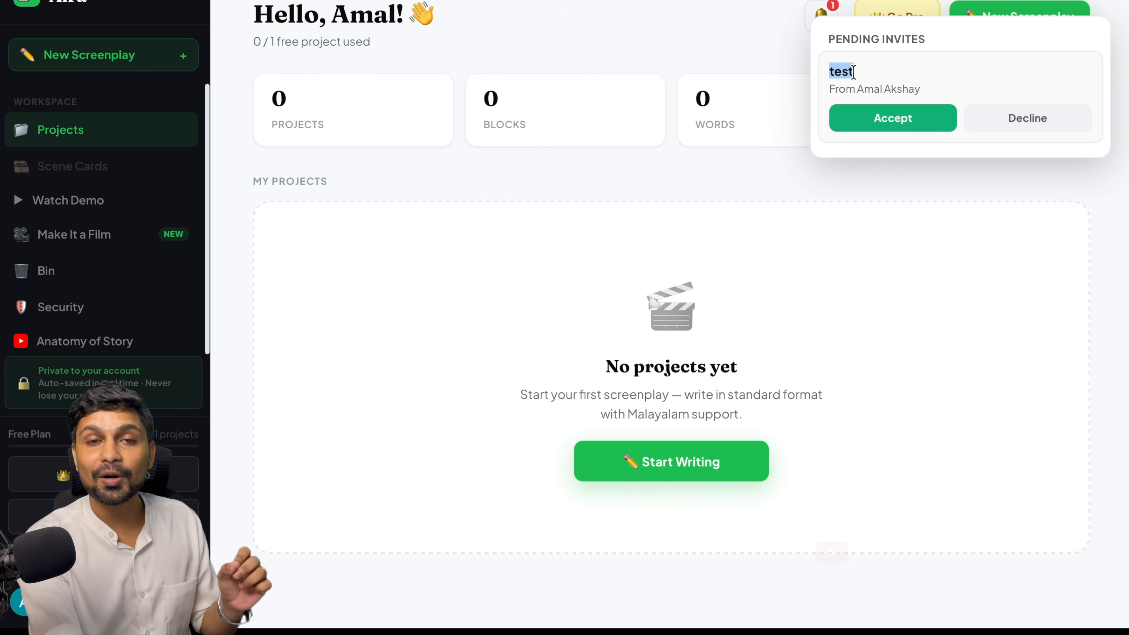
left_click(849, 71)
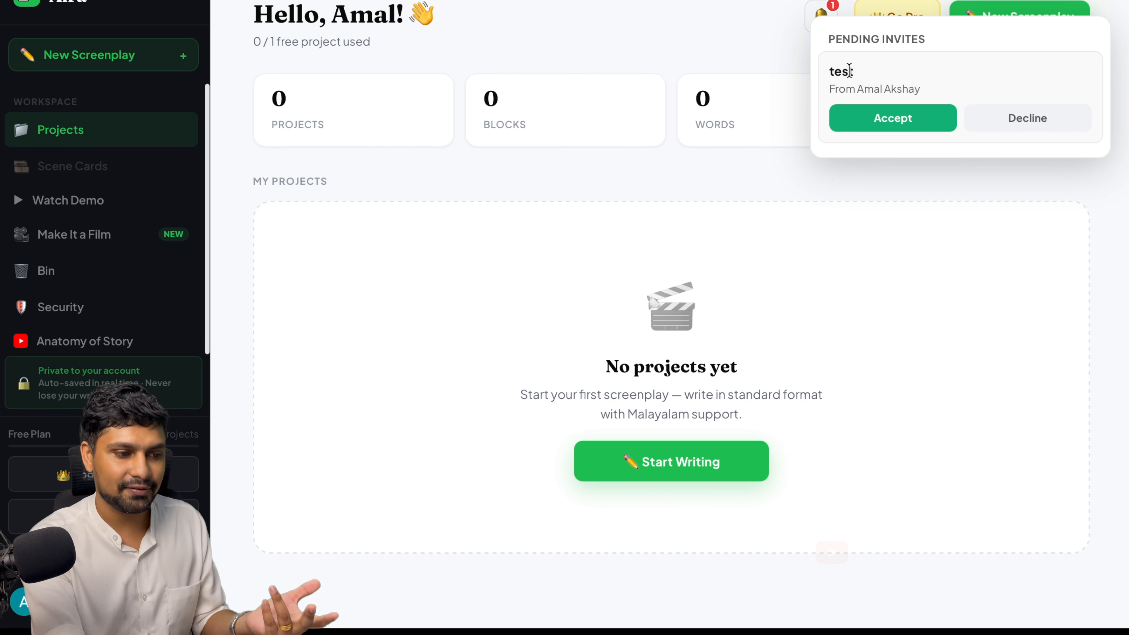
left_click(889, 127)
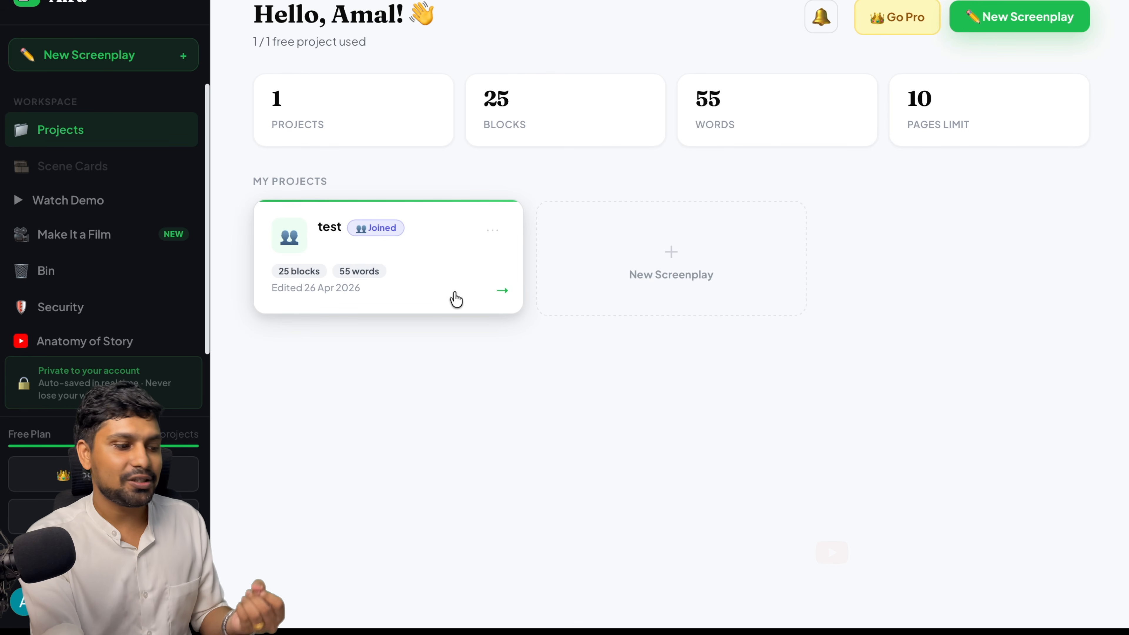
left_click(378, 240)
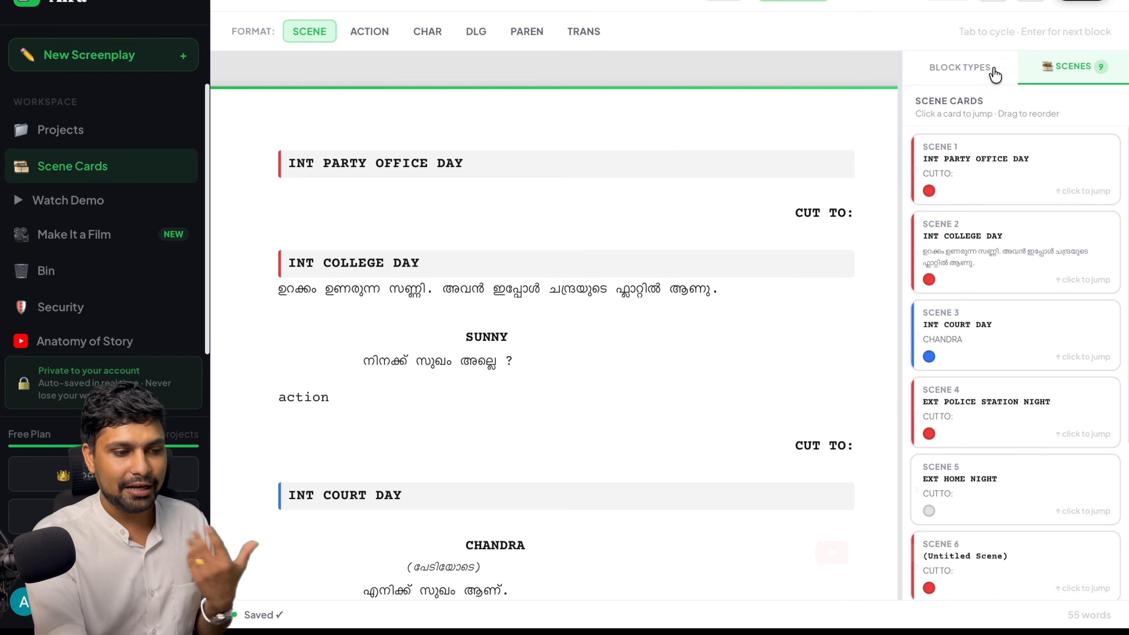
Replace the first heading with INT KALAMANDALAM NIGHT and add the action line 'action in kalamandalam.'
left_click(1029, 6)
left_click(1029, 5)
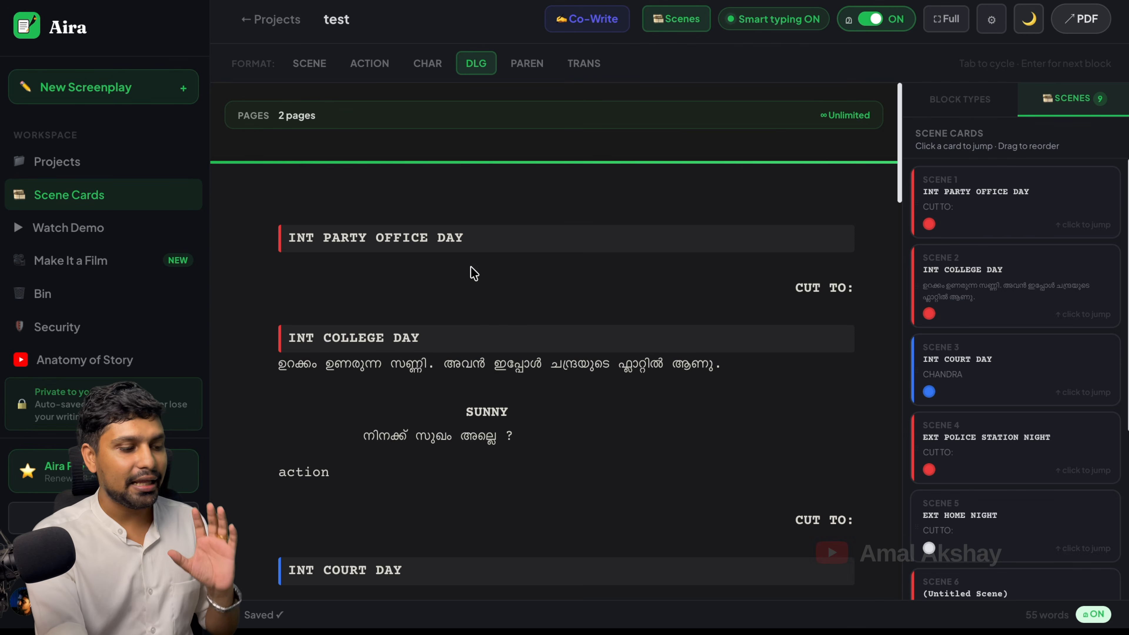
left_click(495, 234)
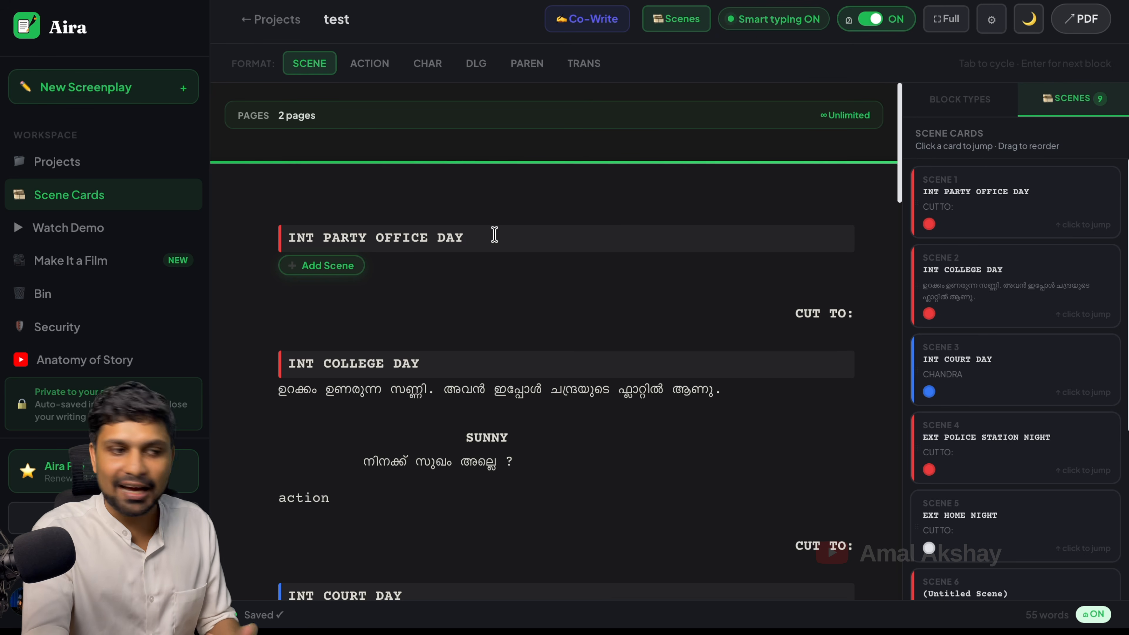
key("BackSpace")
key("BackSpace")
key("BackSpace")
key("BackSpace")
key("BackSpace")
key("BackSpace")
key("BackSpace")
key("BackSpace")
key("BackSpace")
key("BackSpace")
key("BackSpace")
key("BackSpace")
key("BackSpace")
key("BackSpace")
key("BackSpace")
key("BackSpace")
key("BackSpace")
key("BackSpace")
key("BackSpace")
key("BackSpace")
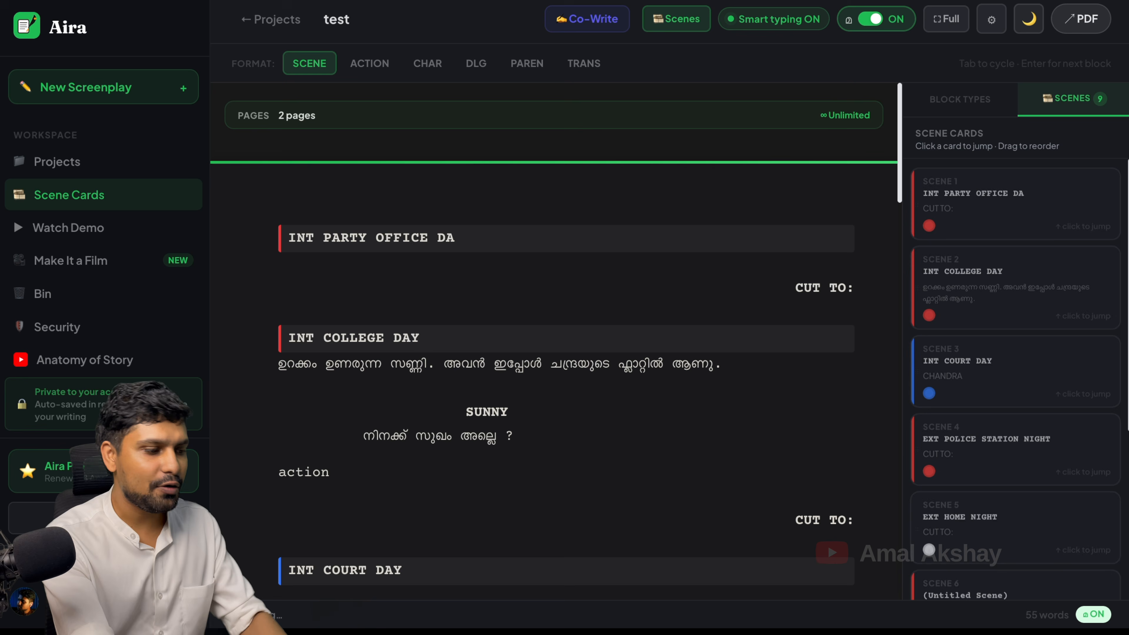
type("INT KALAMANDAL")
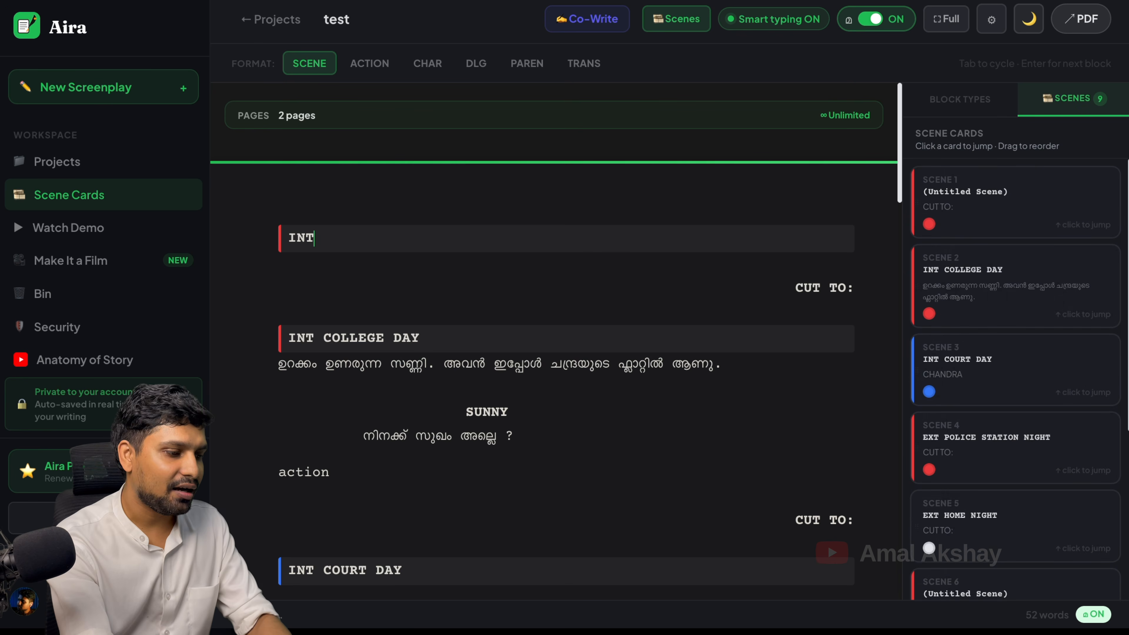
type("AM NIGHT")
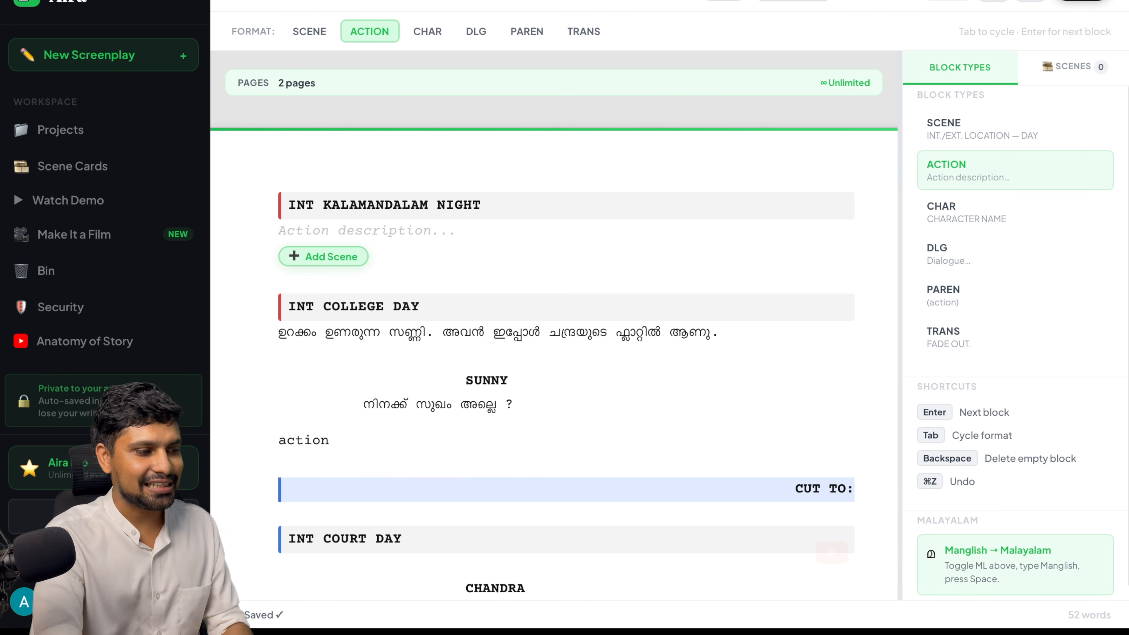
type("actio")
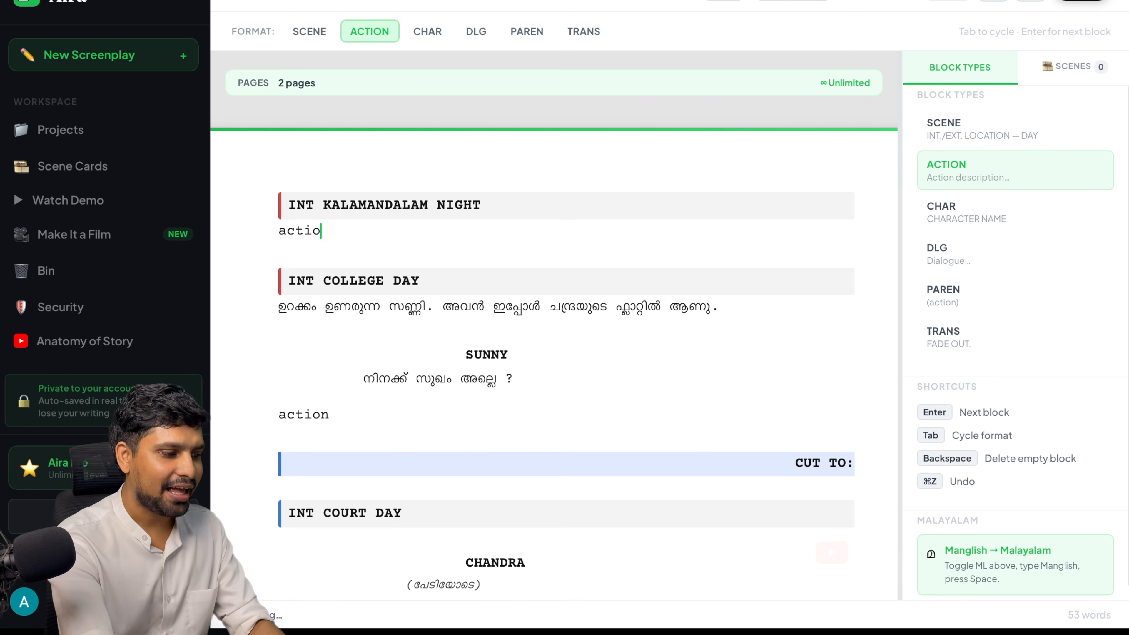
type("n in kalamandal")
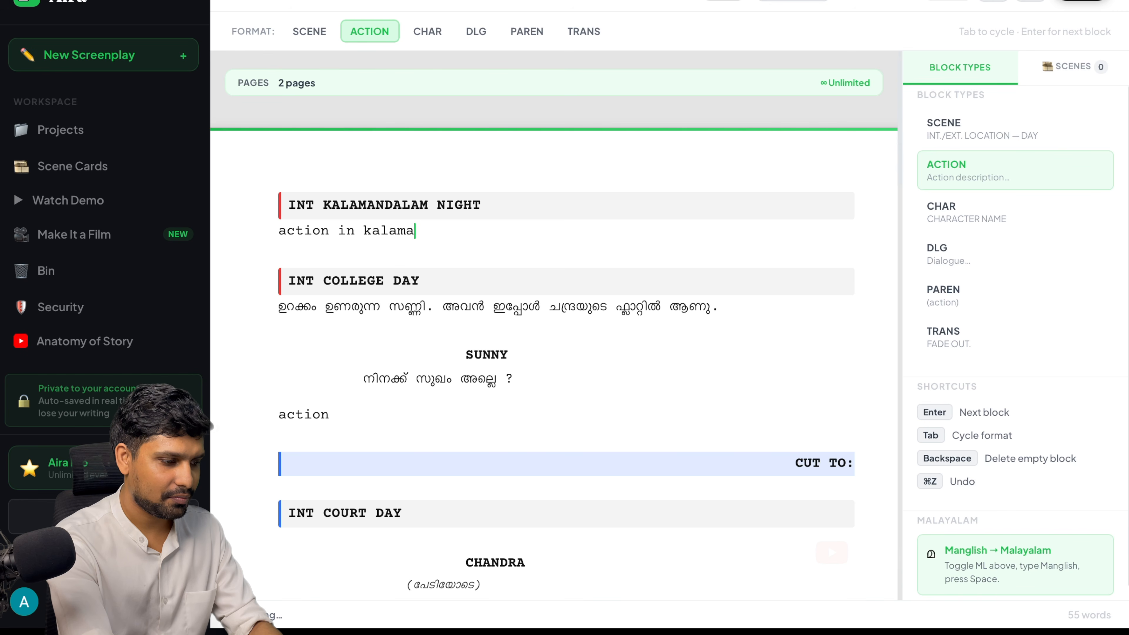
type("am.")
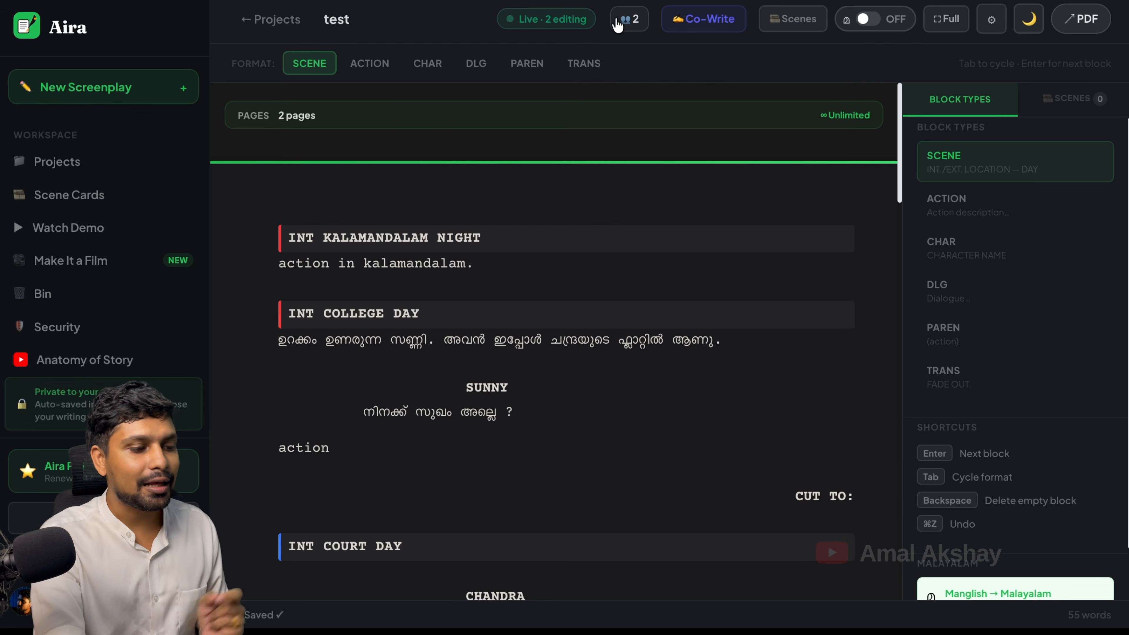
Review who has access to the screenplay, backing out of removing the collaborator
left_click(626, 25)
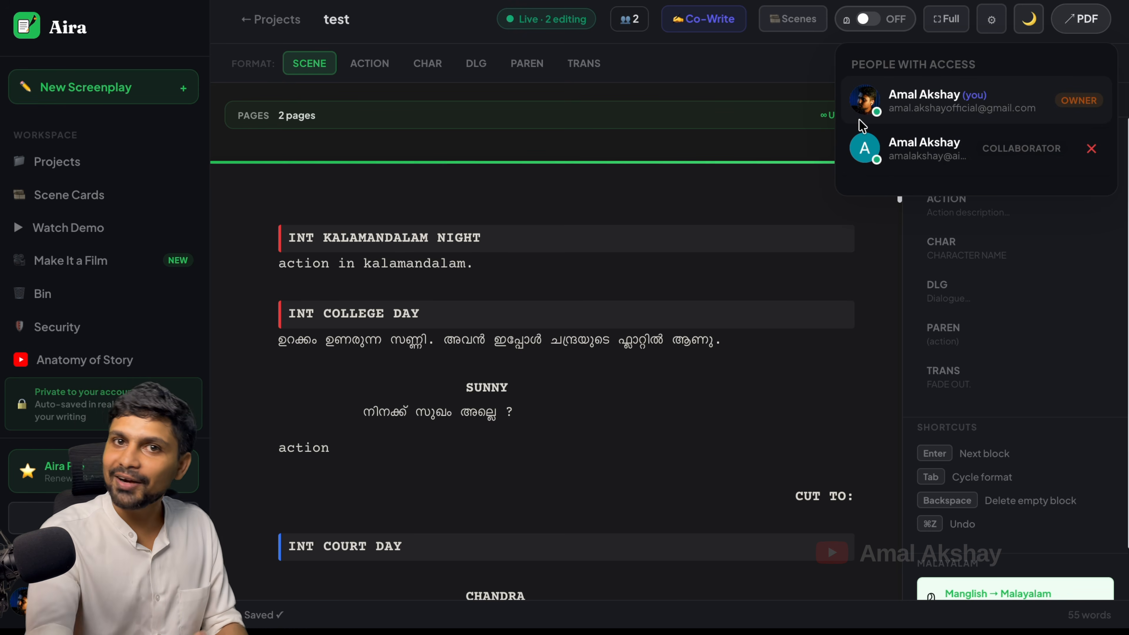
left_click(729, 67)
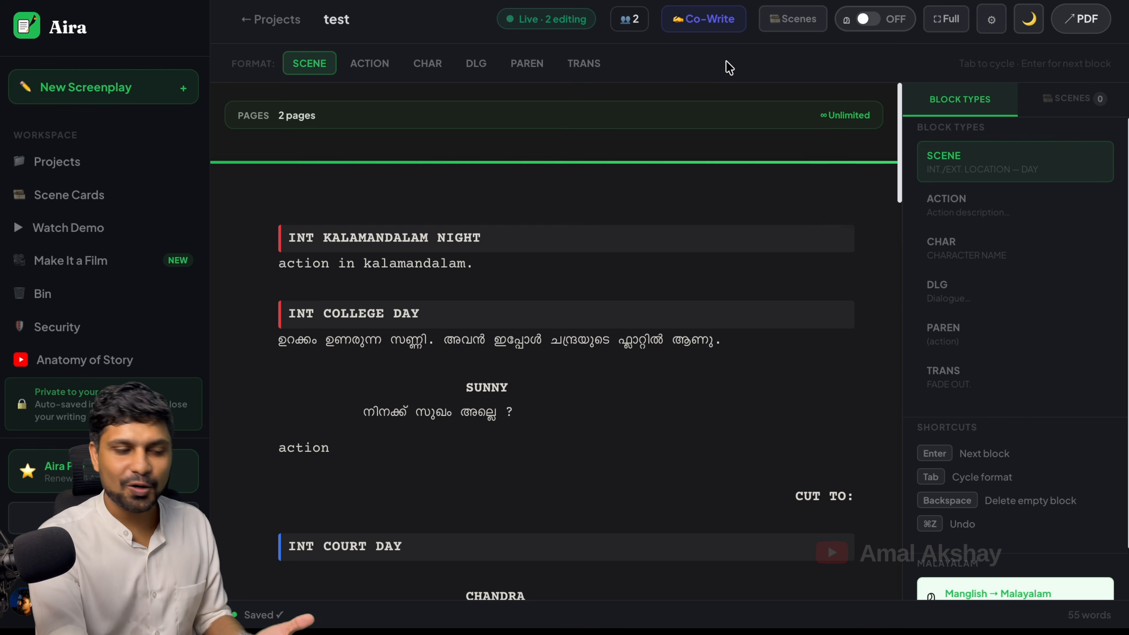
left_click(713, 32)
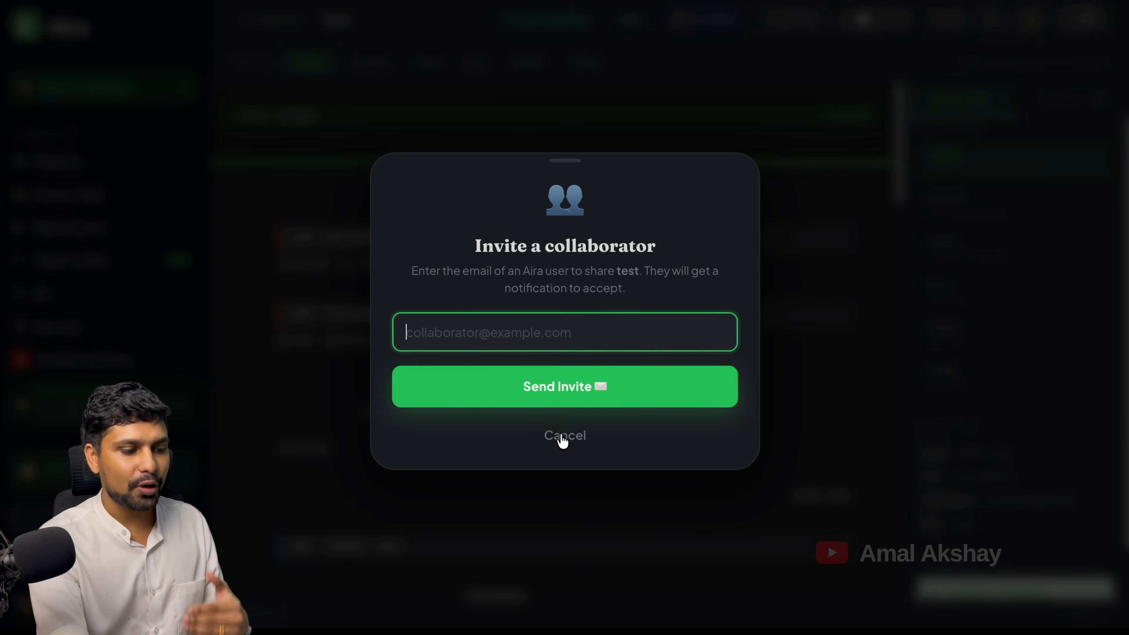
left_click(559, 455)
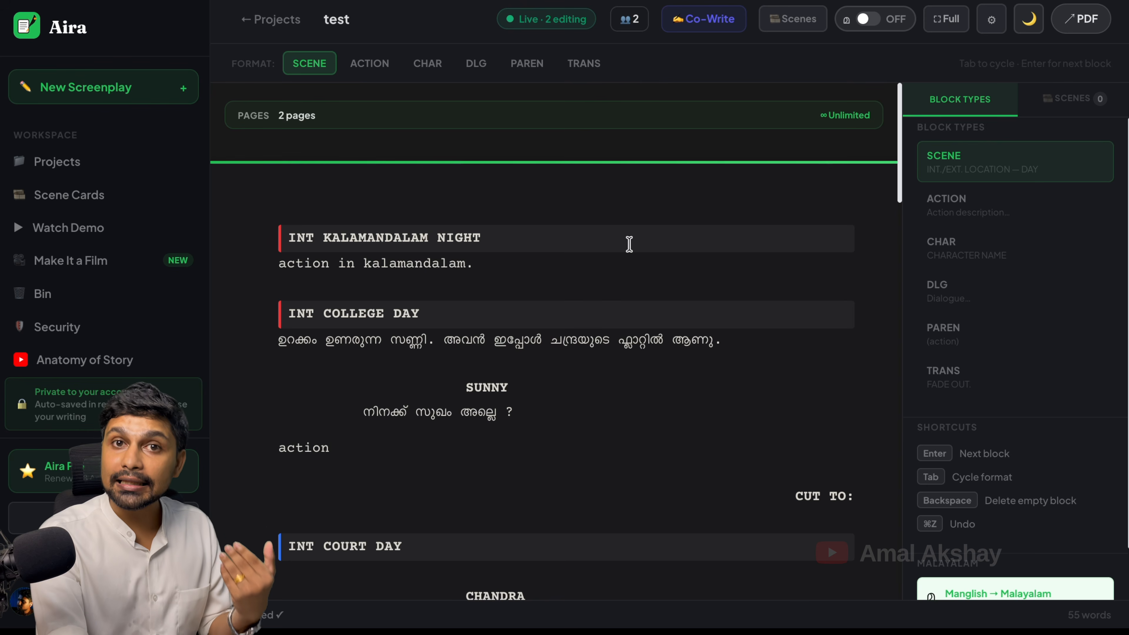
left_click(631, 21)
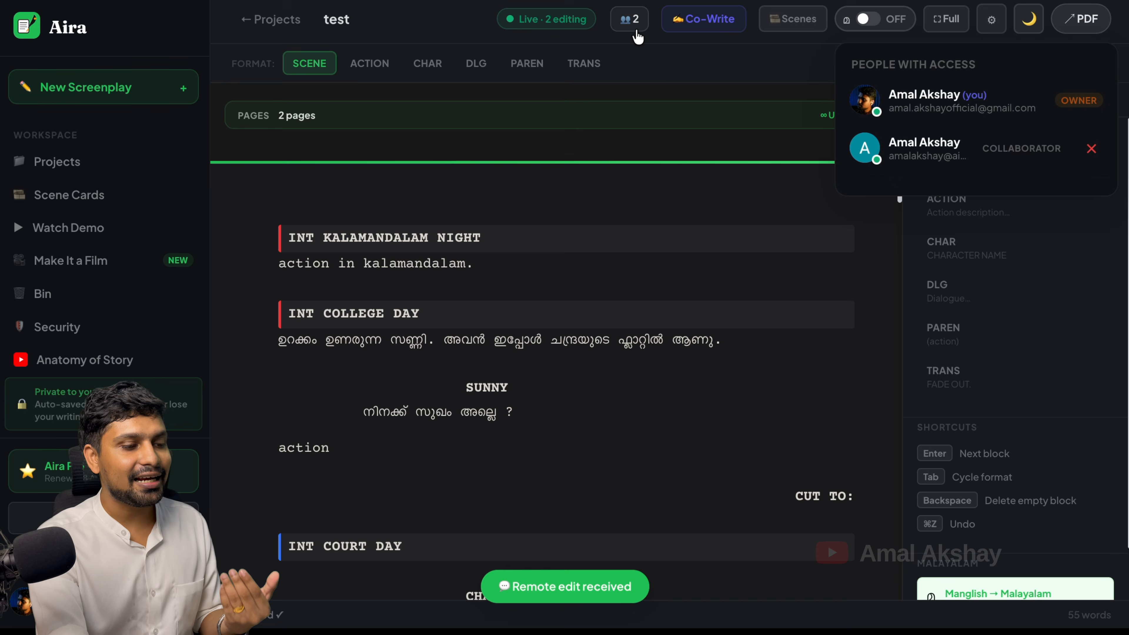
left_click(1092, 149)
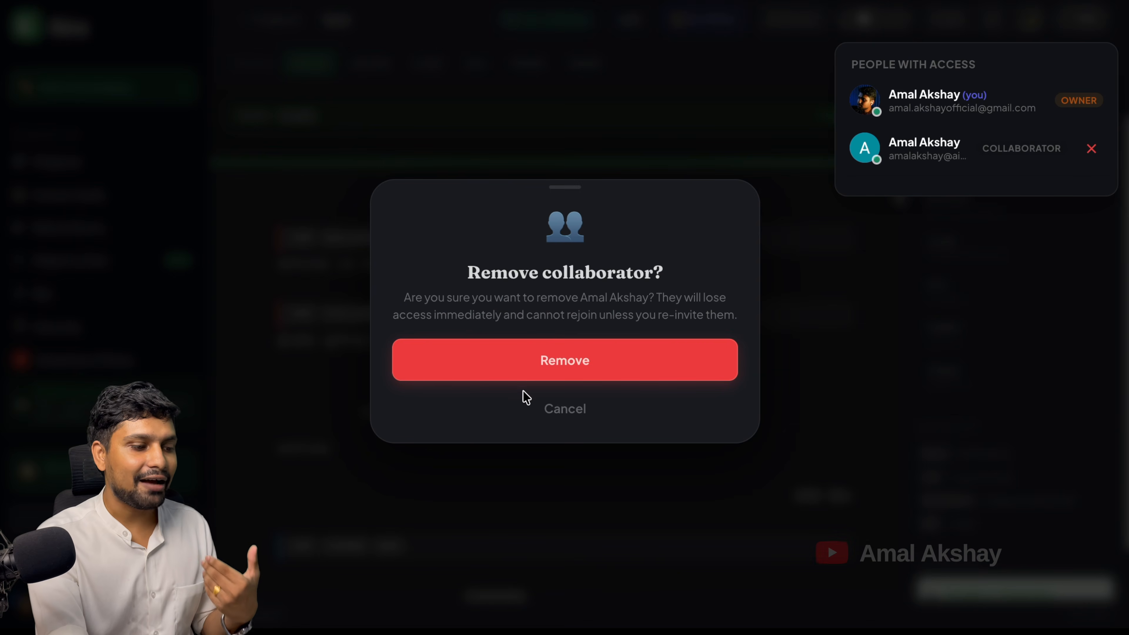
left_click(544, 406)
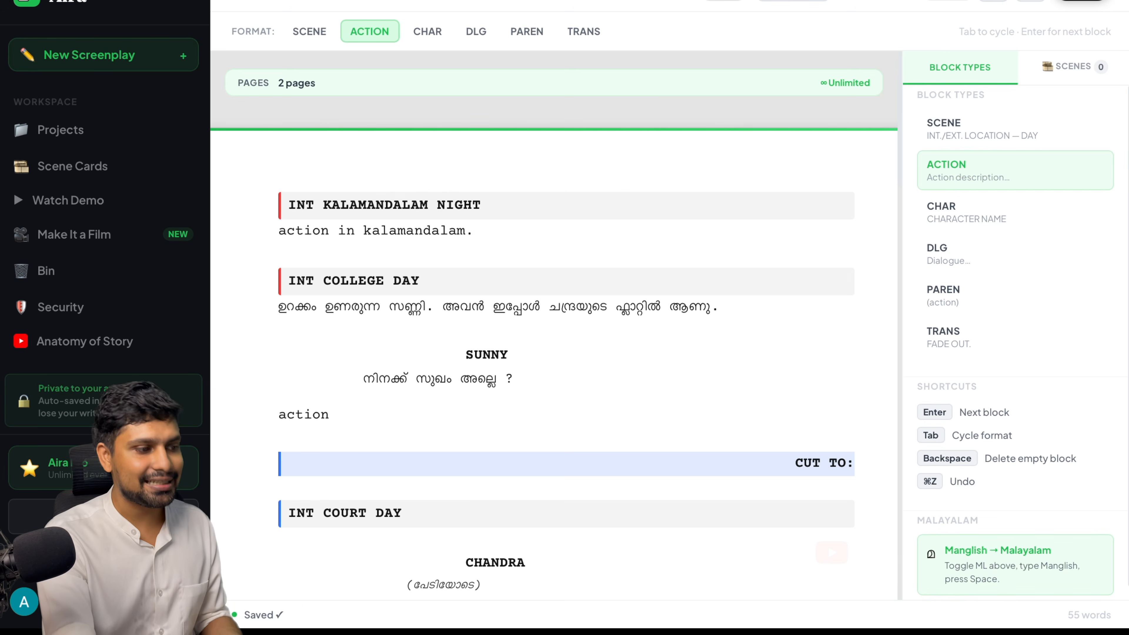
Leave the shared test project from its options menu on the Projects dashboard
left_click(255, 1)
left_click(496, 233)
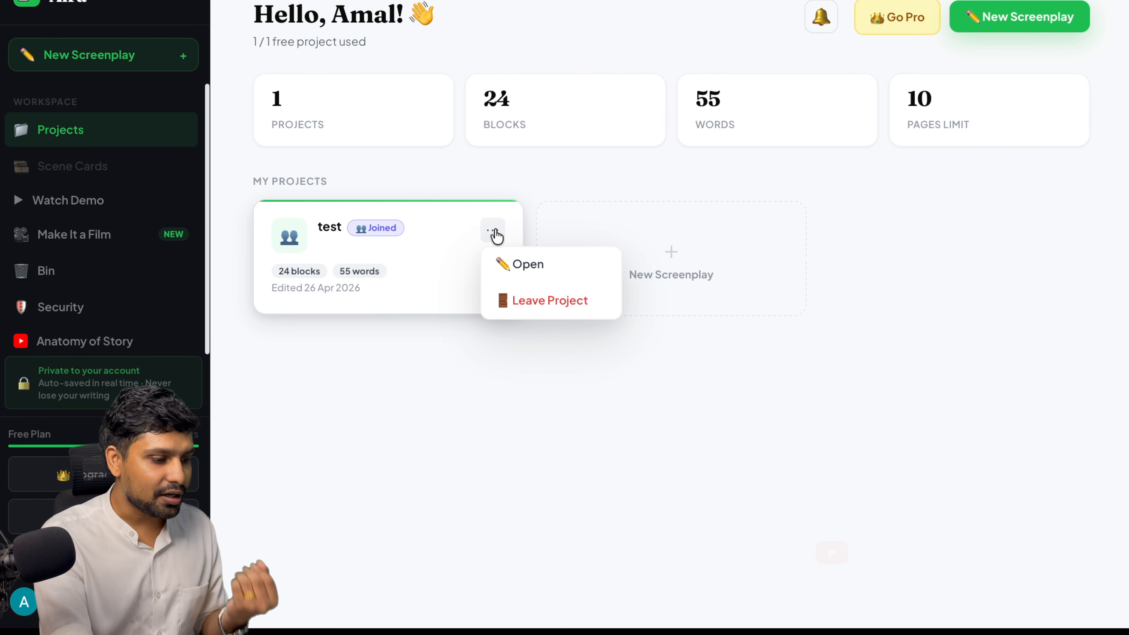
left_click(543, 317)
left_click(572, 359)
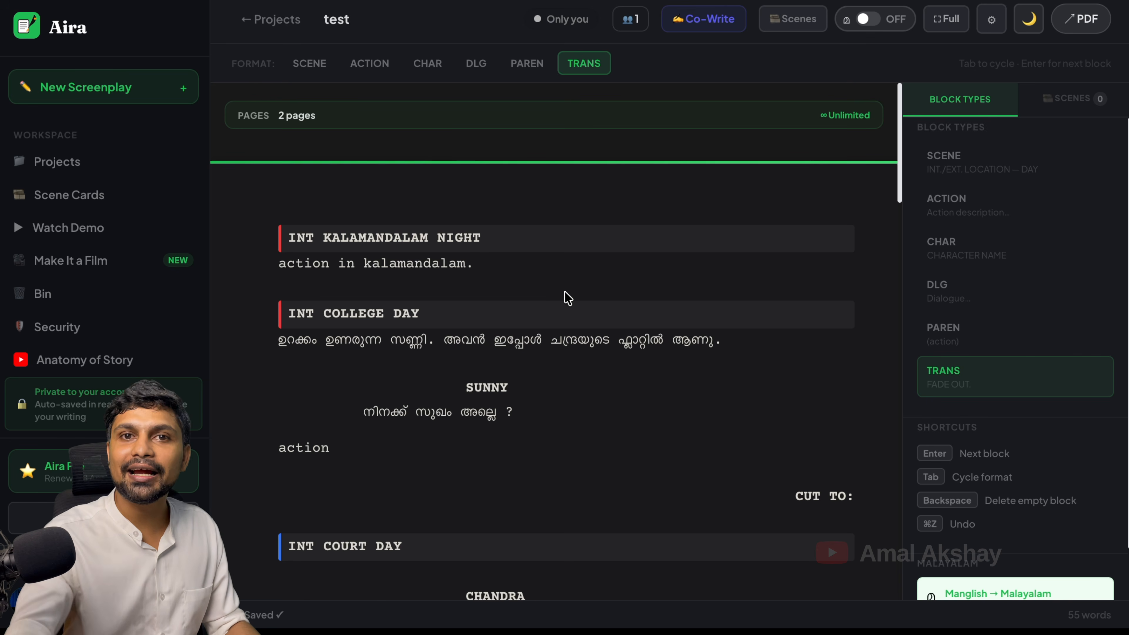
Export the test screenplay to PDF in dark mode and review page 2
left_click(1085, 20)
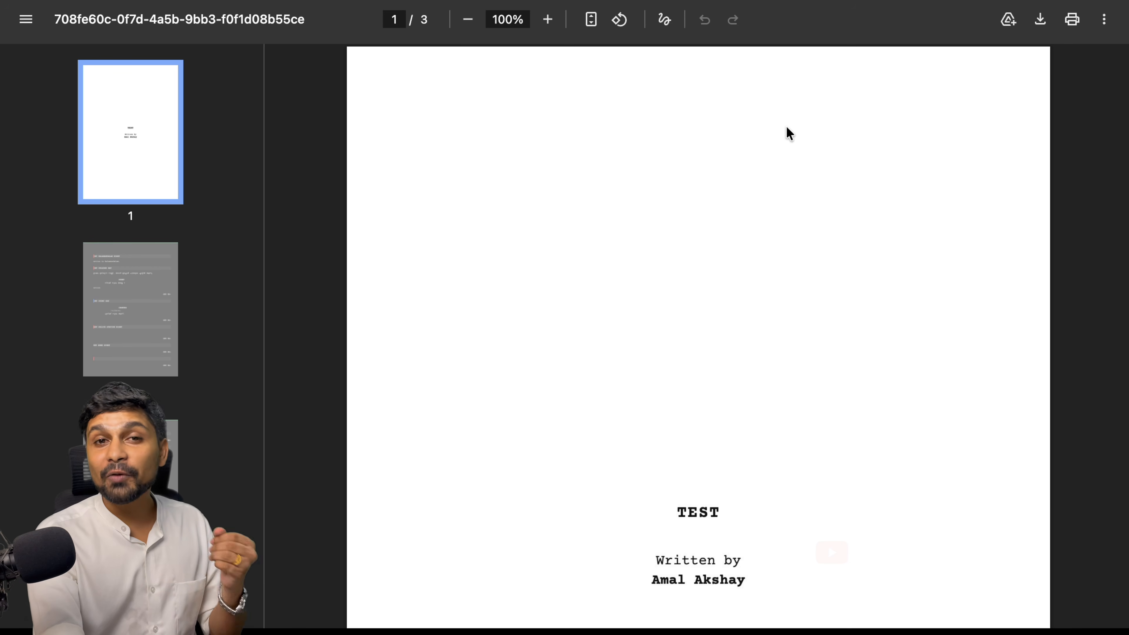
left_click(129, 294)
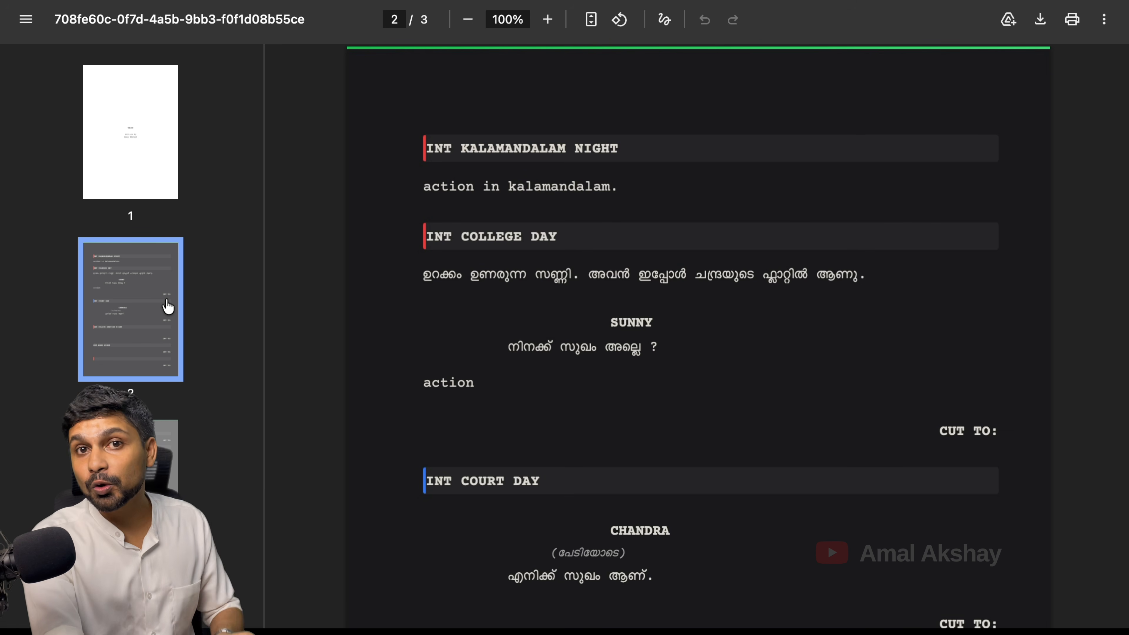
scroll(550, 332, "down", 9)
scroll(550, 331, "down", 10)
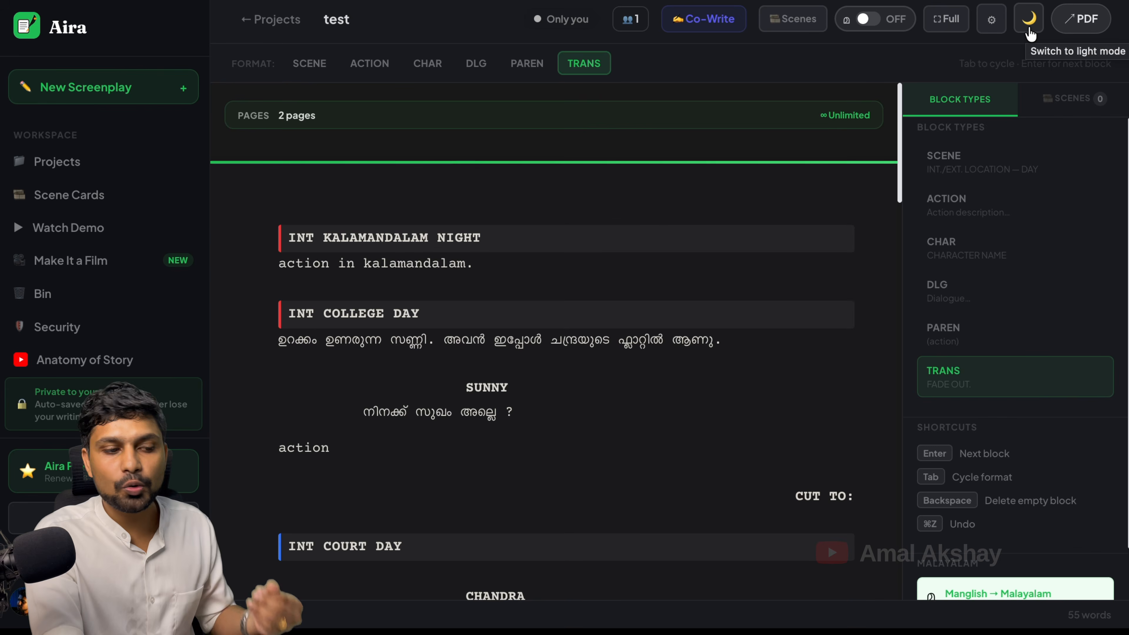
Switch to light mode, export the PDF again and check its page 2
left_click(1029, 20)
left_click(1092, 28)
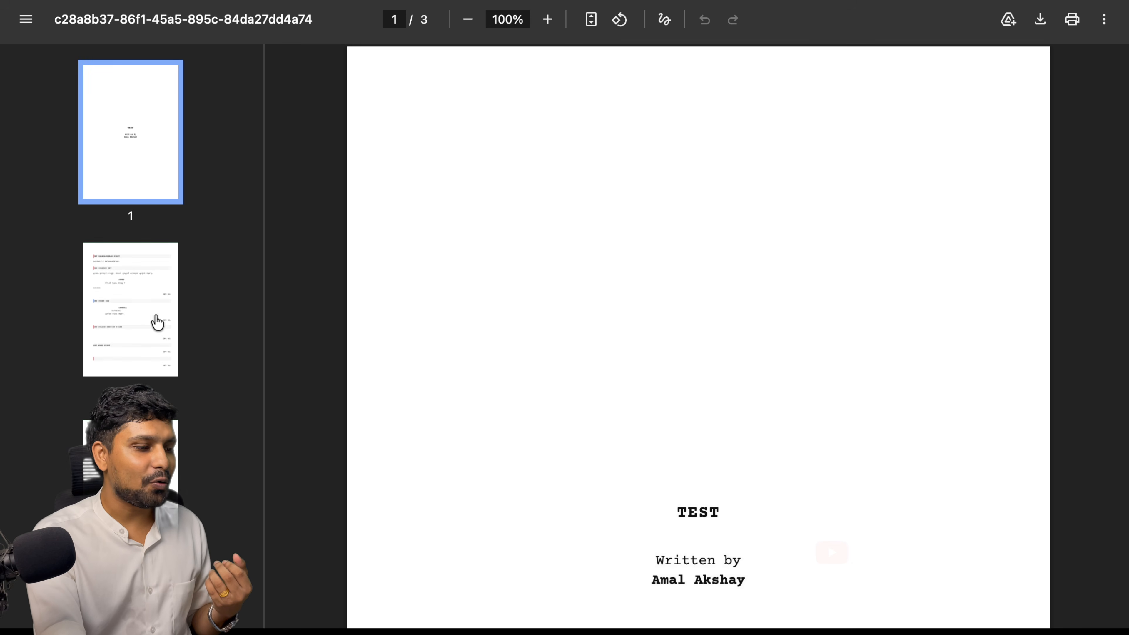
left_click(144, 323)
scroll(585, 363, "down", 6)
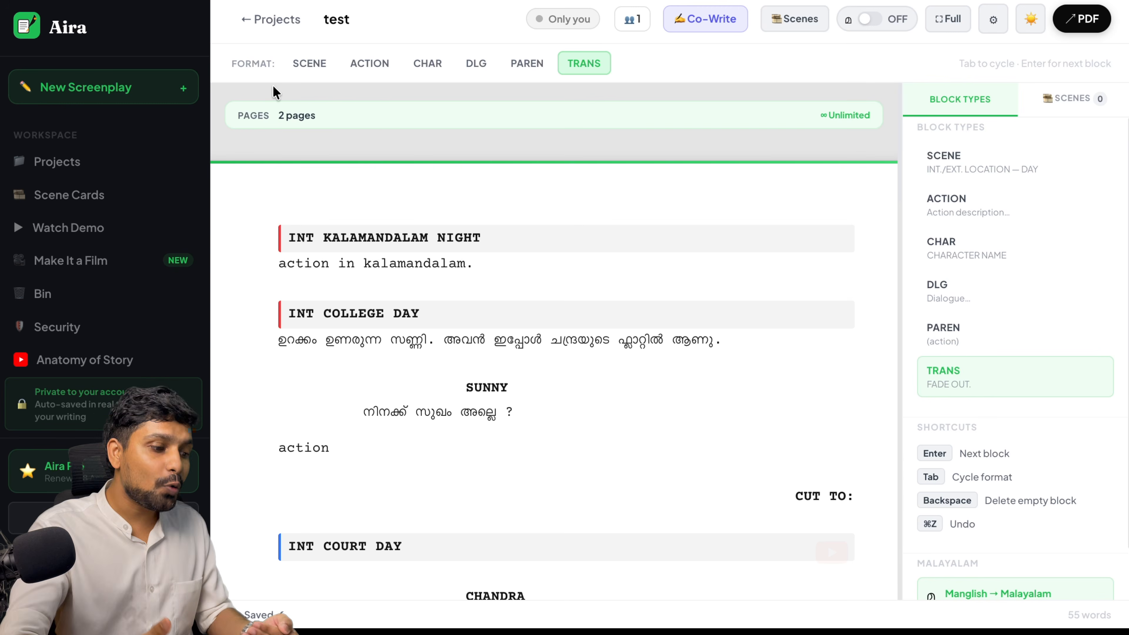
Type 'vdsvsdvds' into the first action line, then create an empty screenplay named testttt
left_click(549, 261)
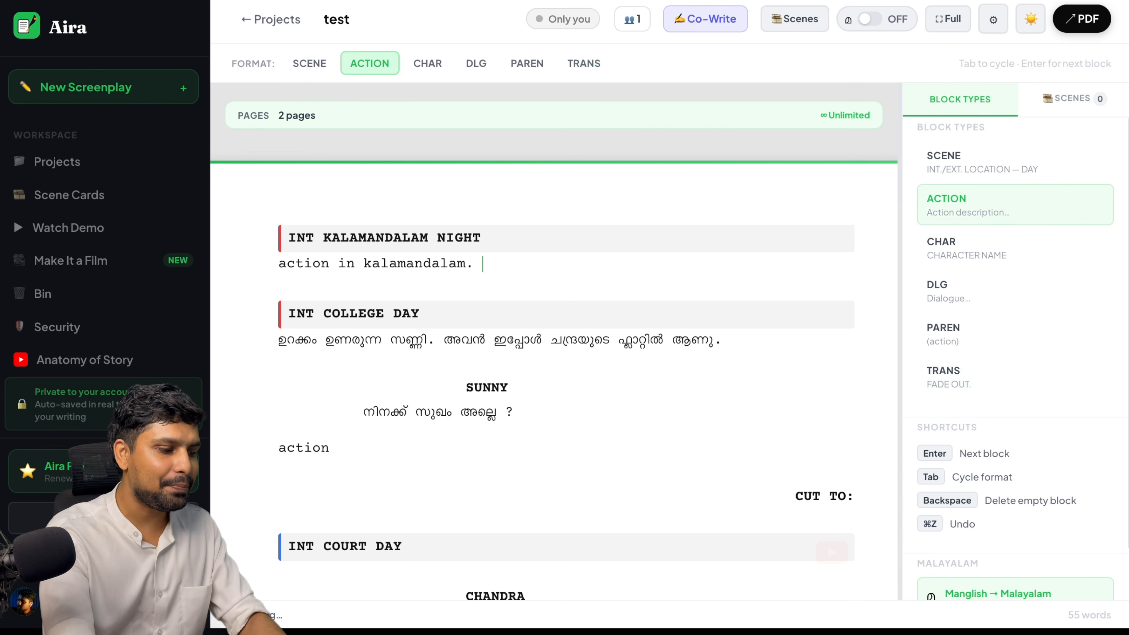
type("vdsvsdvds")
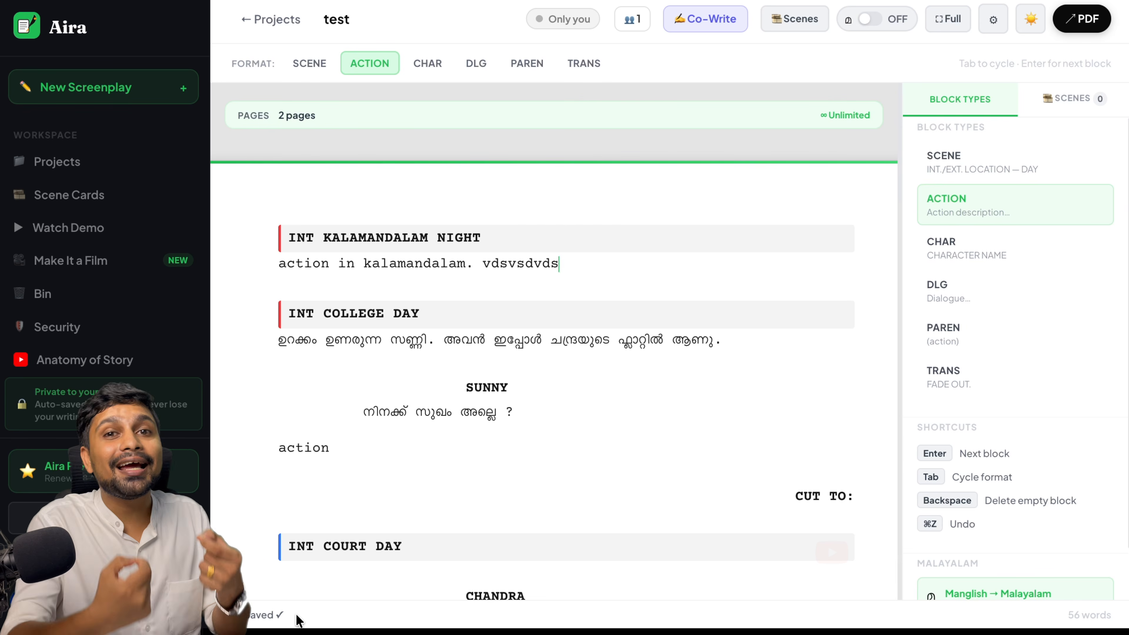
left_click(249, 21)
left_click(647, 414)
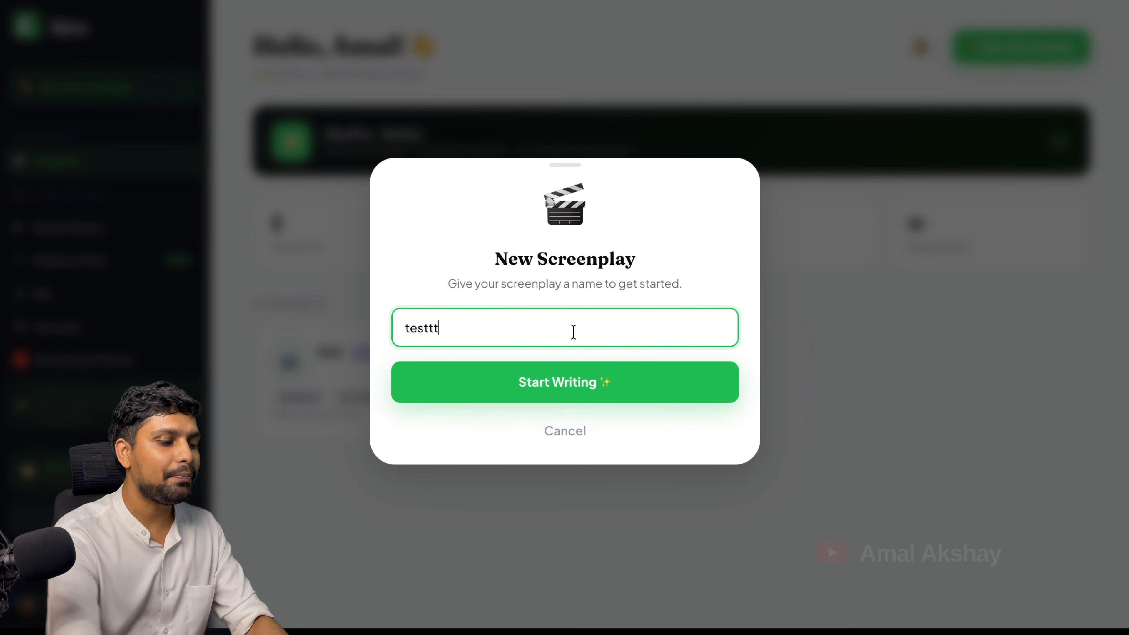
left_click(599, 376)
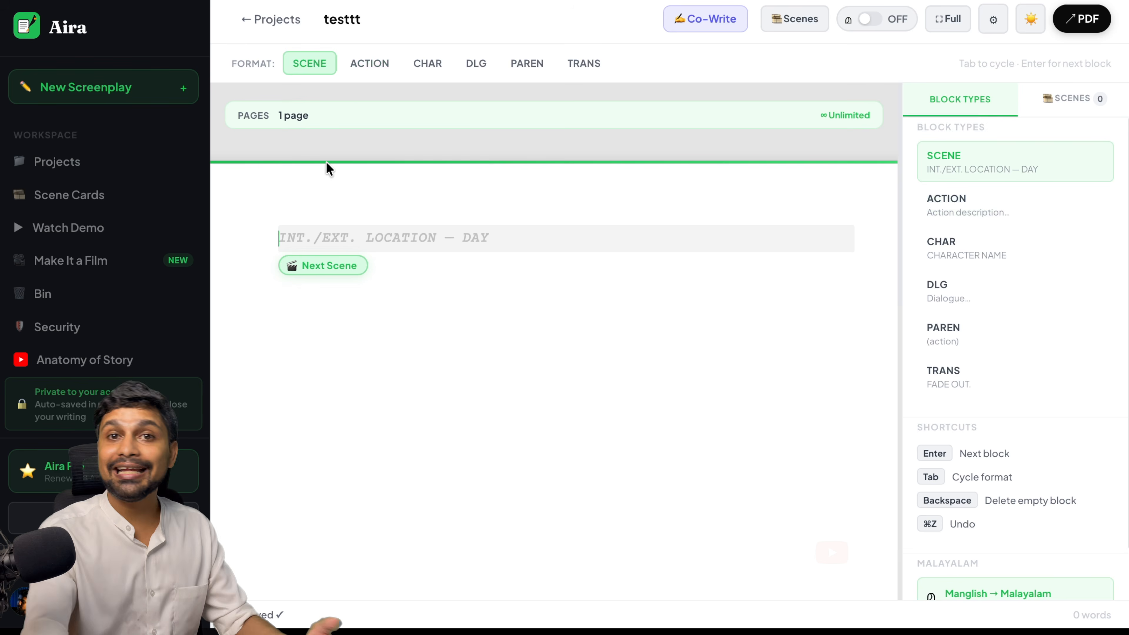
left_click(244, 21)
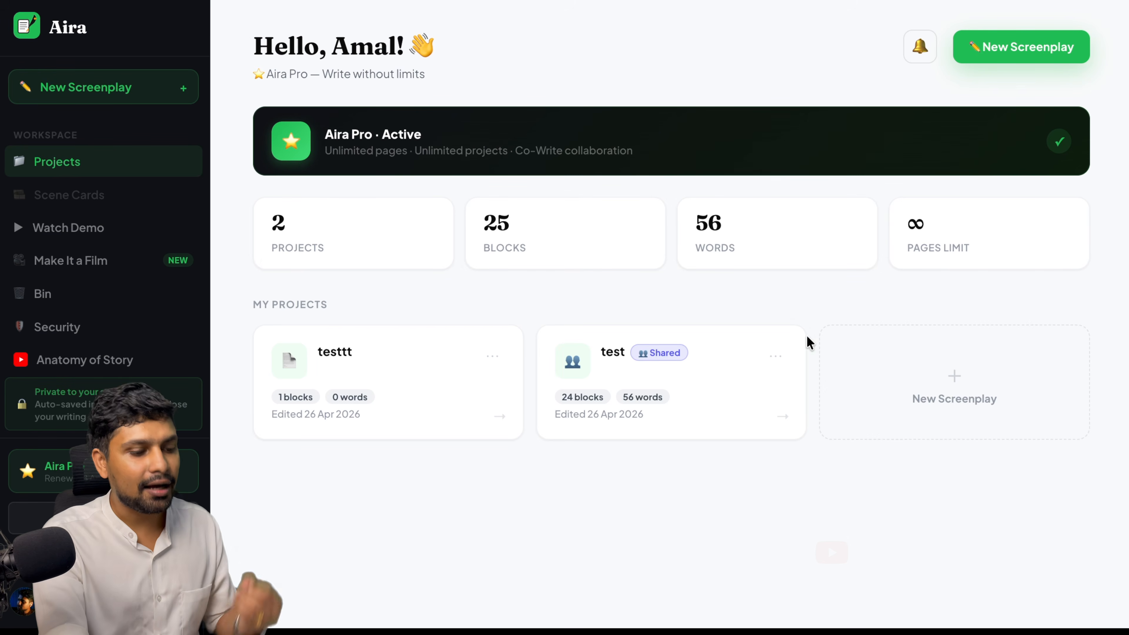
Move both the test and testttt screenplays to the Bin
left_click(777, 356)
left_click(835, 426)
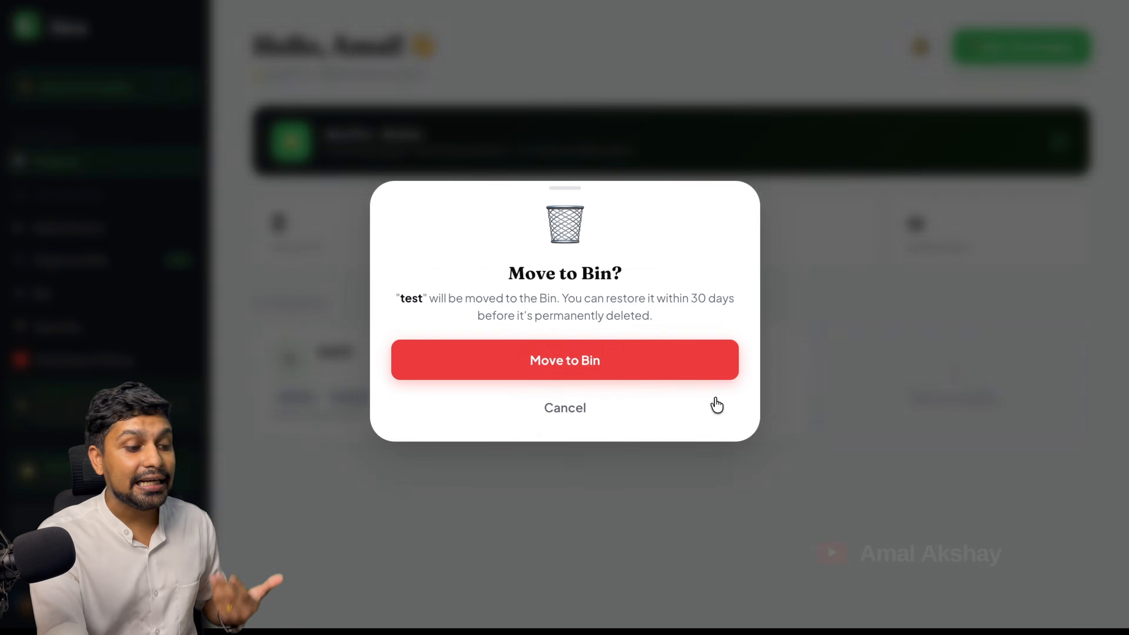
left_click(685, 356)
left_click(494, 357)
left_click(521, 418)
left_click(573, 366)
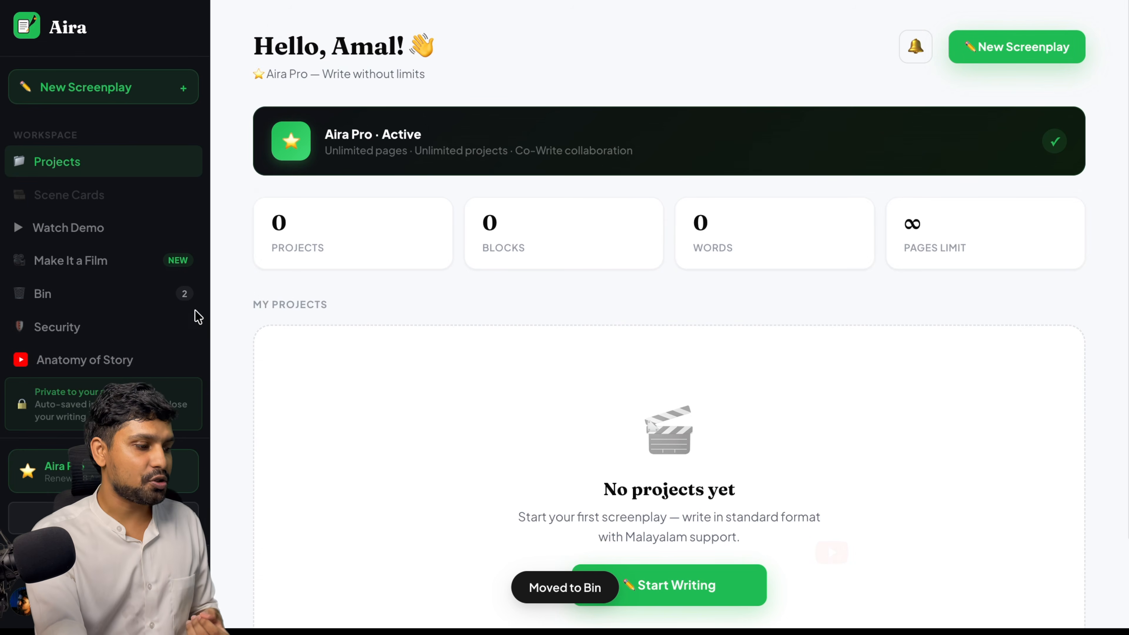
In the Bin, restore testttt and permanently delete test
left_click(159, 295)
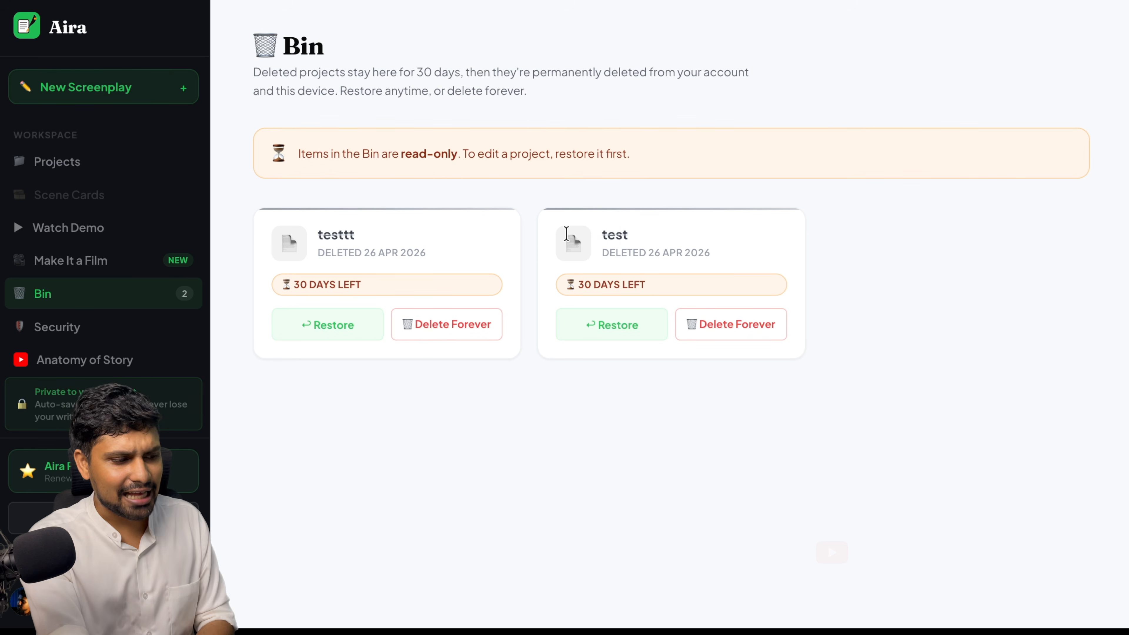
left_click(345, 326)
left_click(345, 326)
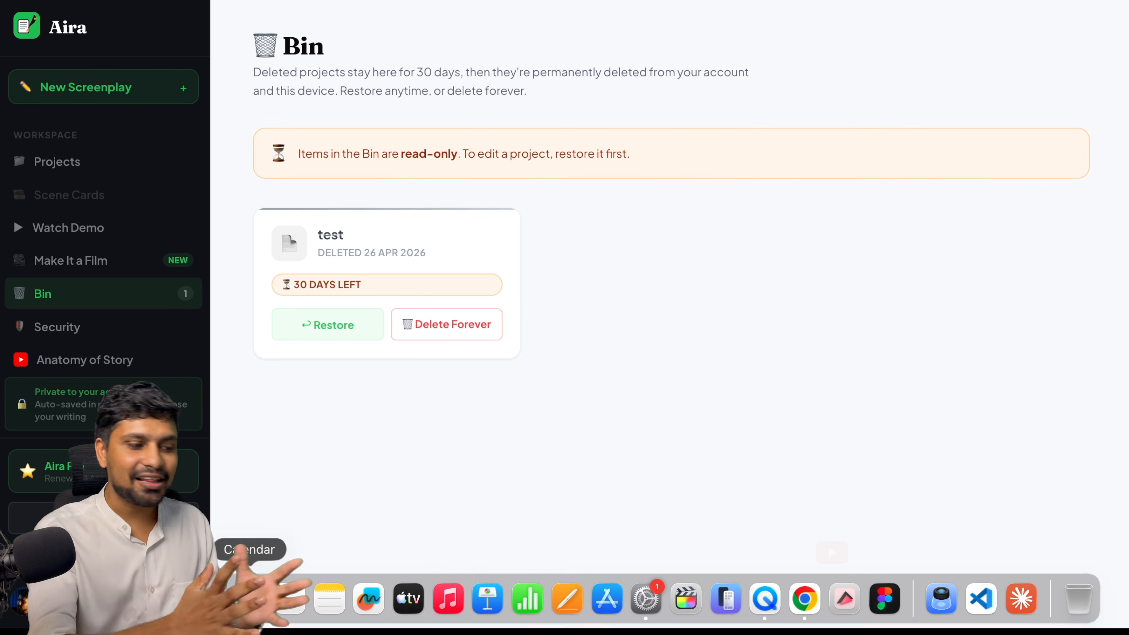
left_click(449, 338)
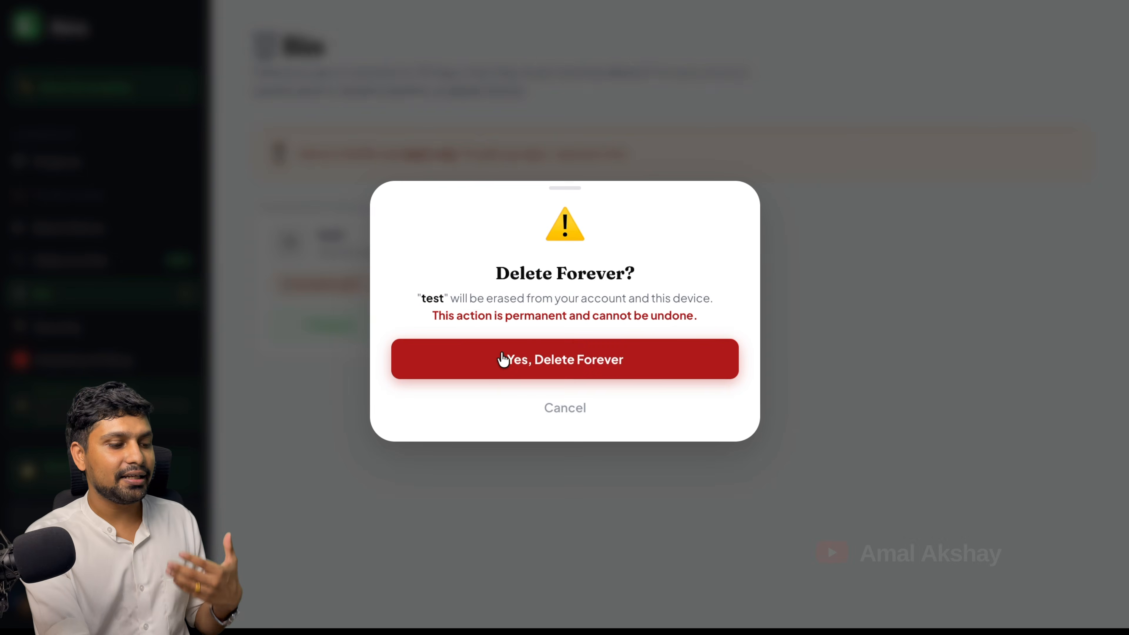
left_click(503, 358)
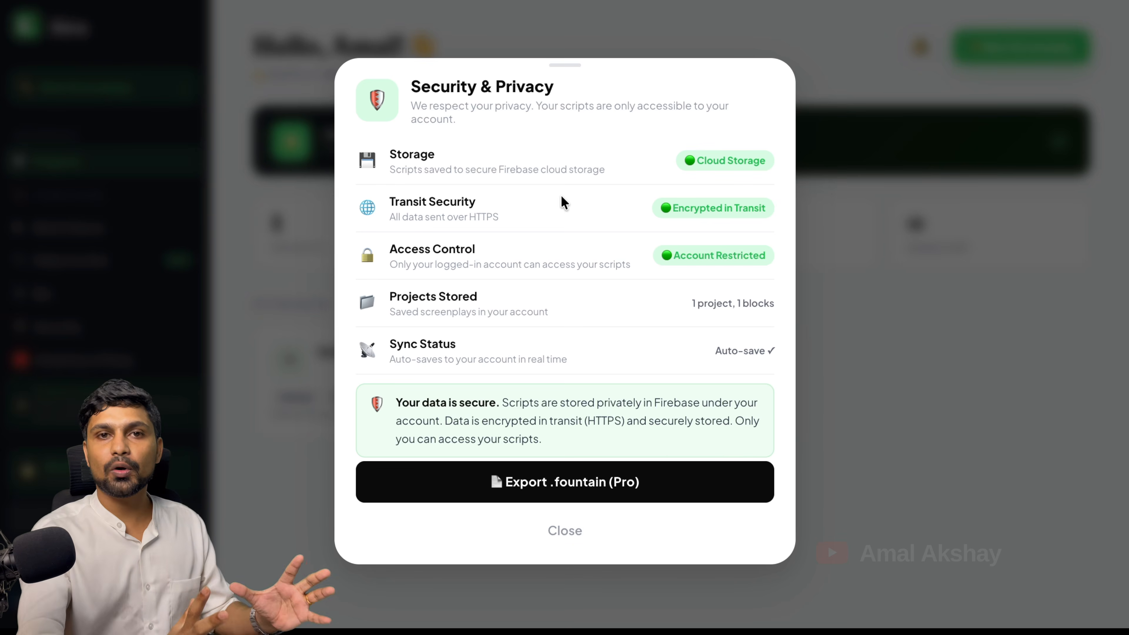
Close Security & Privacy and send a support message with subject Other reading 'test message'
left_click(328, 523)
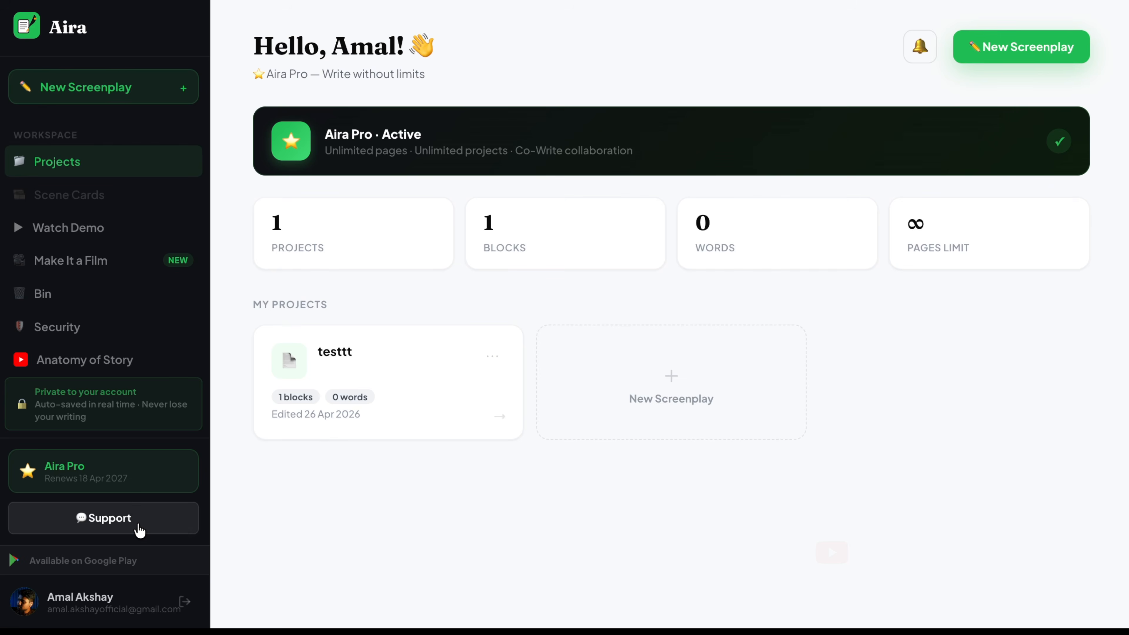
left_click(138, 525)
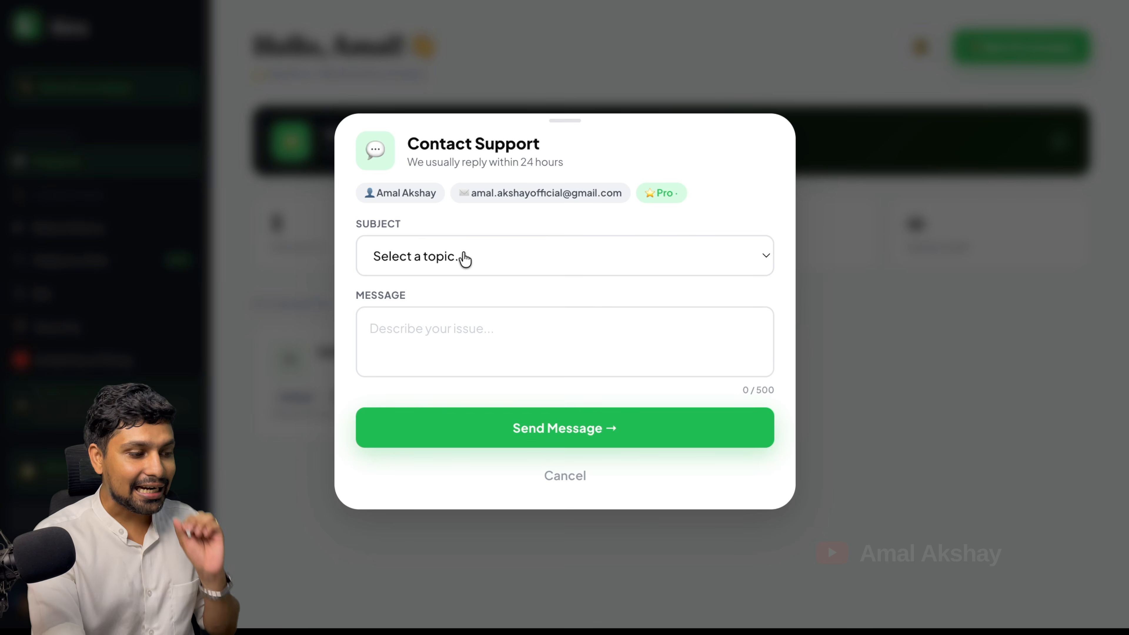
left_click(463, 256)
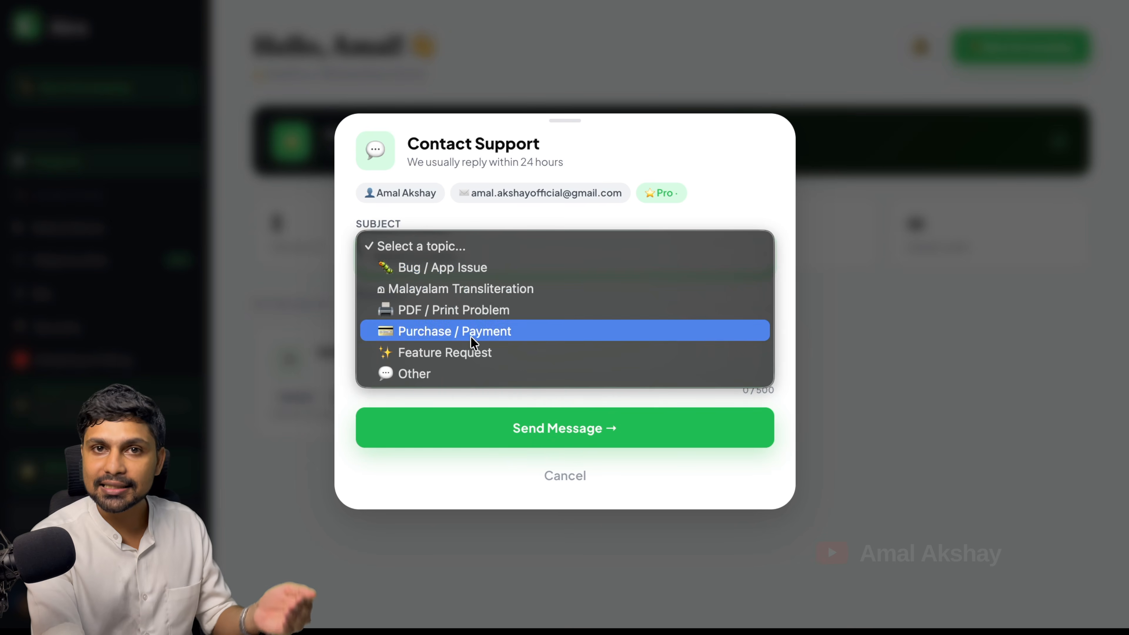
left_click(441, 379)
left_click(457, 331)
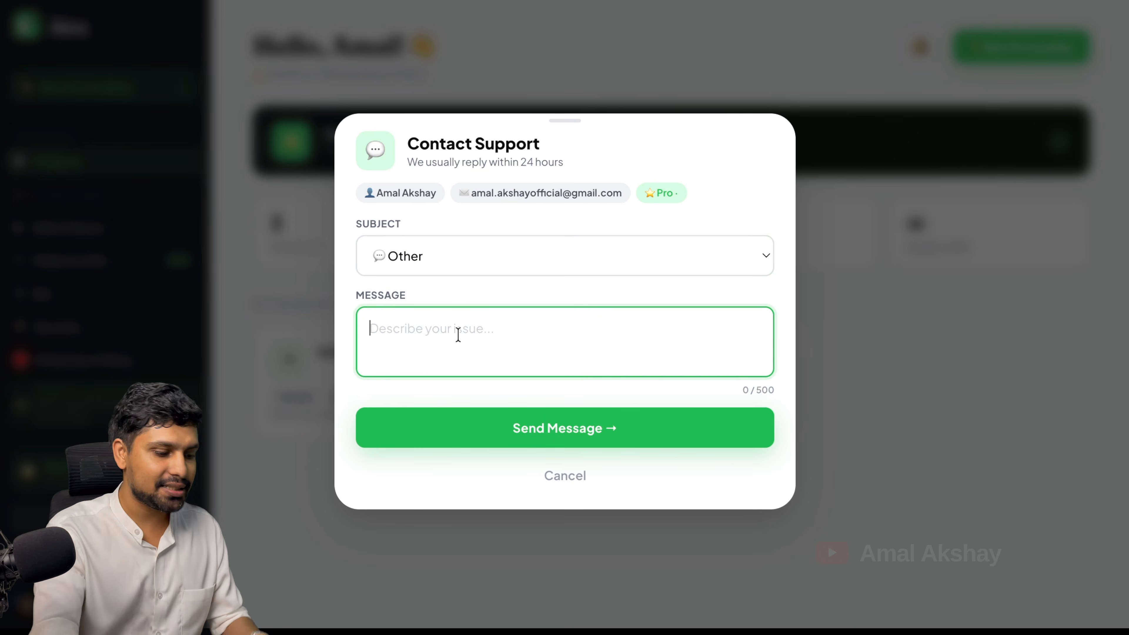
type("test message")
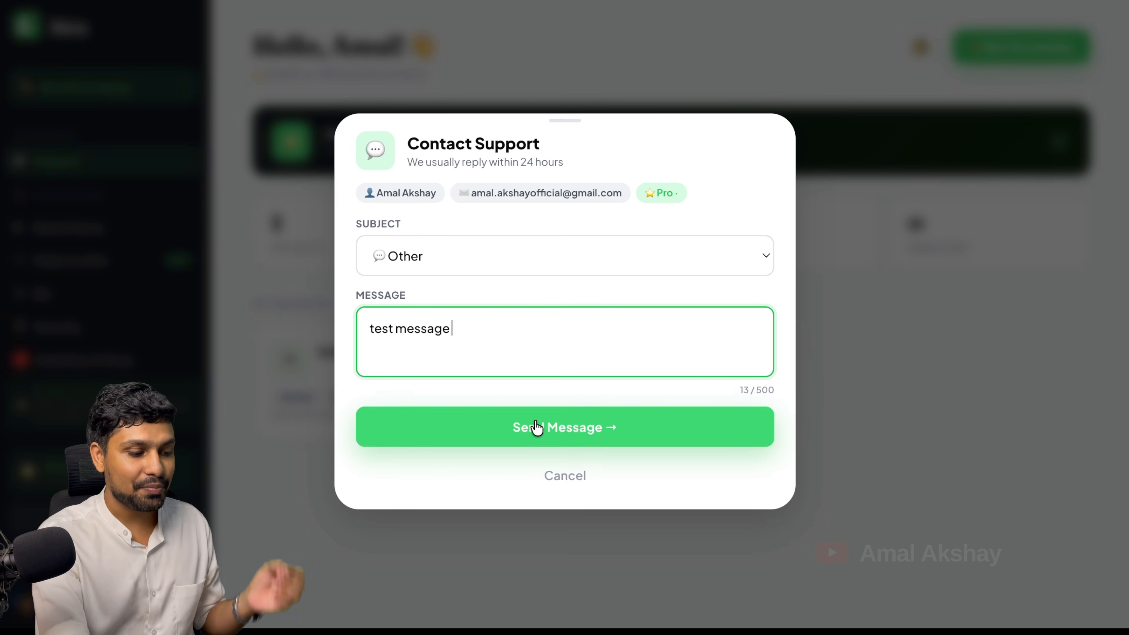
left_click(542, 427)
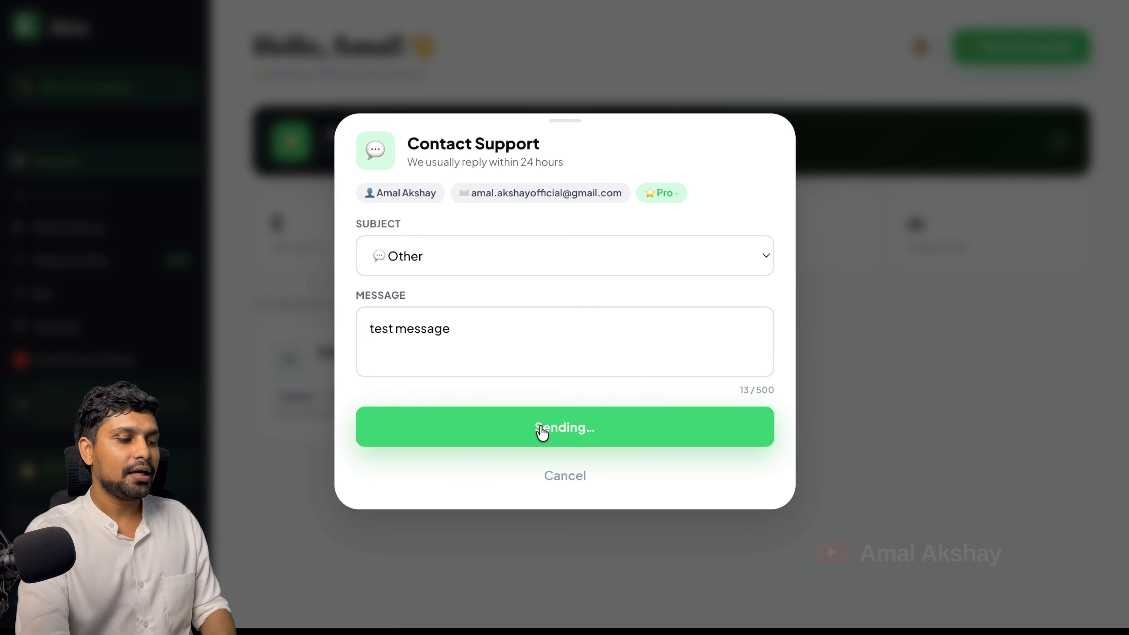